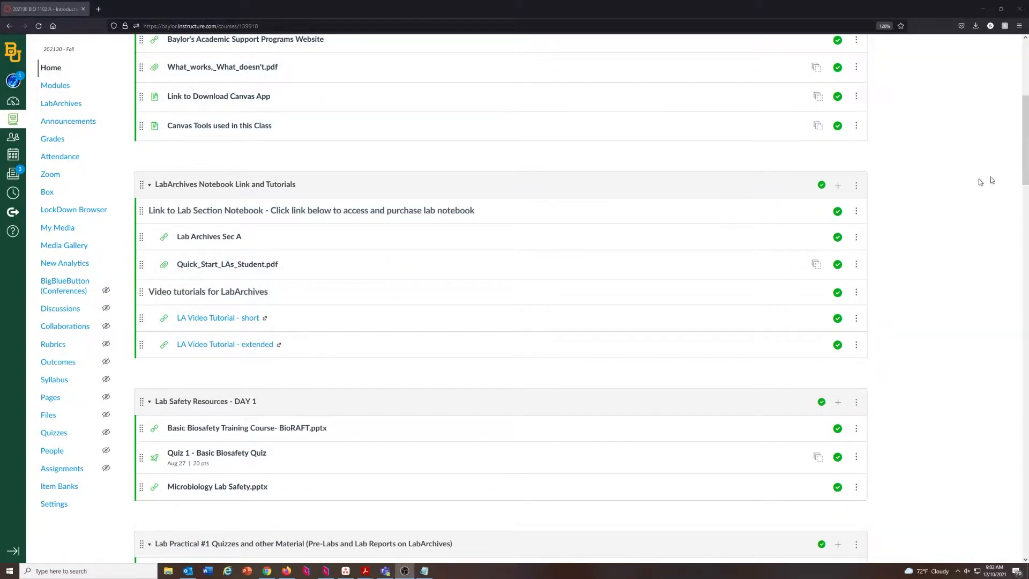
Look through the modules on the Canvas course home page, then switch to the LabArchives notebook.
{"action": "left_click_drag", "start_coordinate": [1025, 155], "coordinate": [1025, 99]}
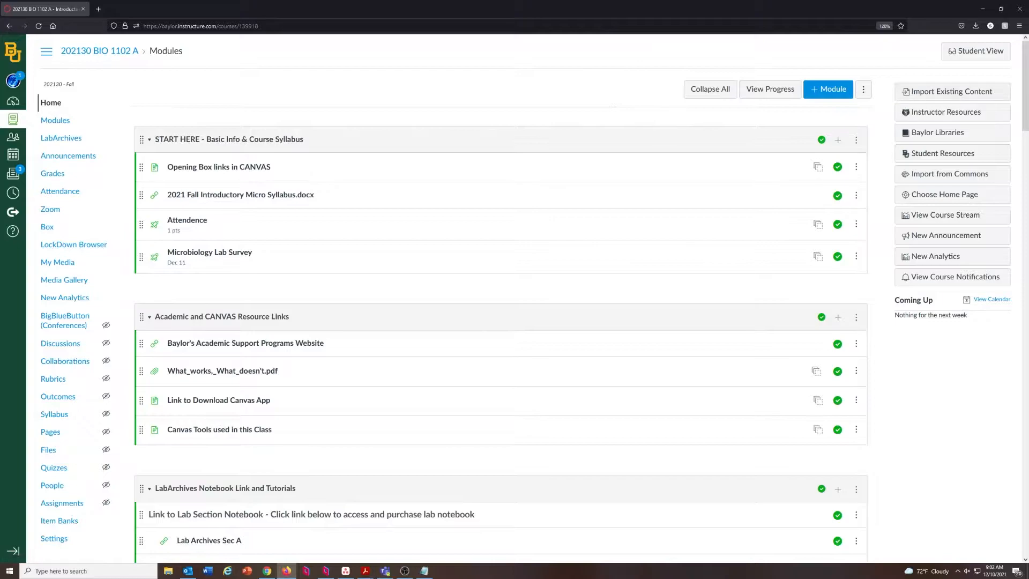
{"action": "left_click_drag", "start_coordinate": [1020, 98], "coordinate": [1020, 160]}
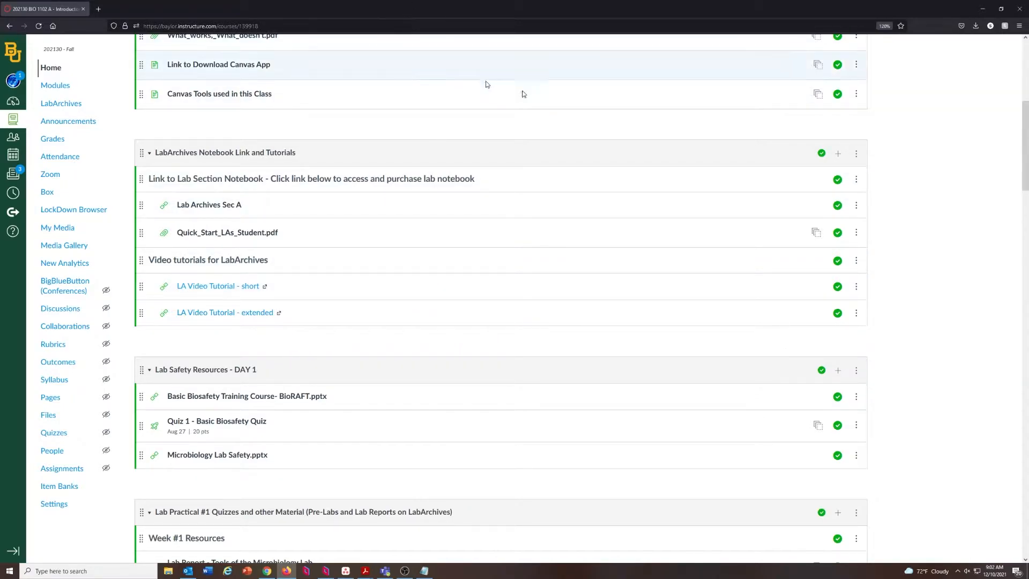
{"action": "left_click", "coordinate": [982, 9]}
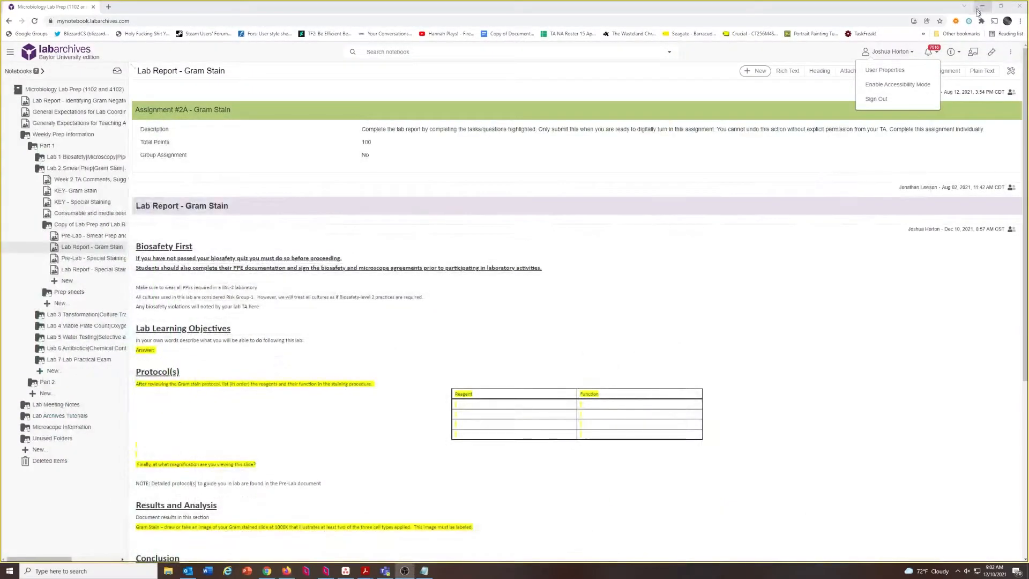
{"action": "left_click", "coordinate": [475, 88]}
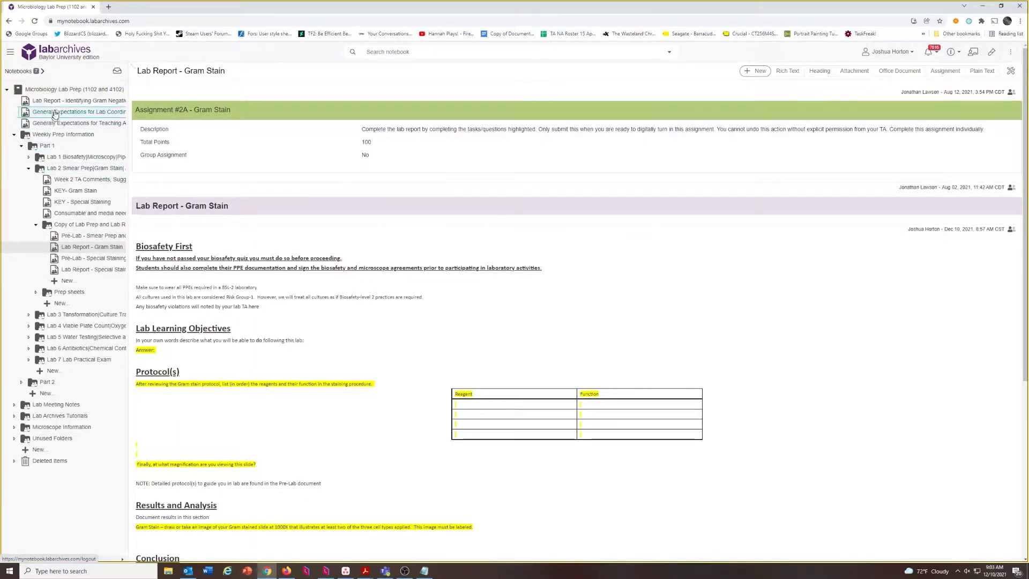
Open the MASTER Microbiology Lab Fall 2021 notebook from the list of notebooks.
{"action": "left_click", "coordinate": [26, 74]}
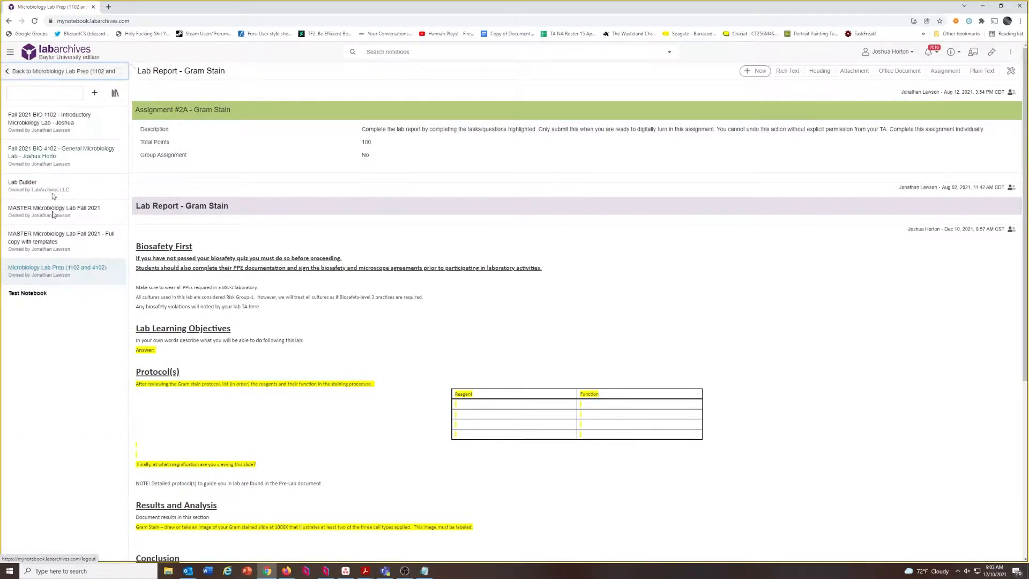
{"action": "left_click", "coordinate": [63, 215]}
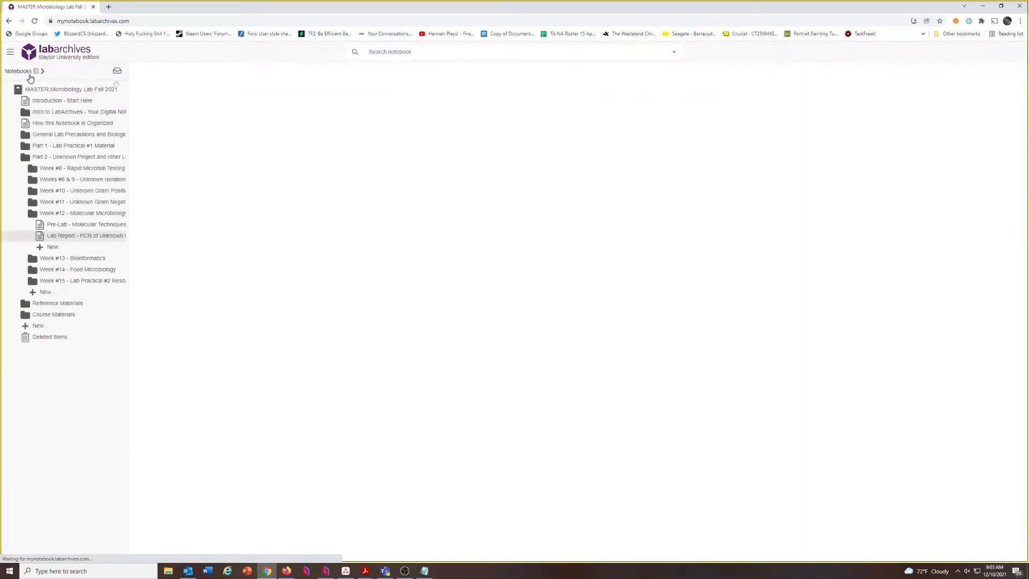
{"action": "left_click", "coordinate": [27, 74]}
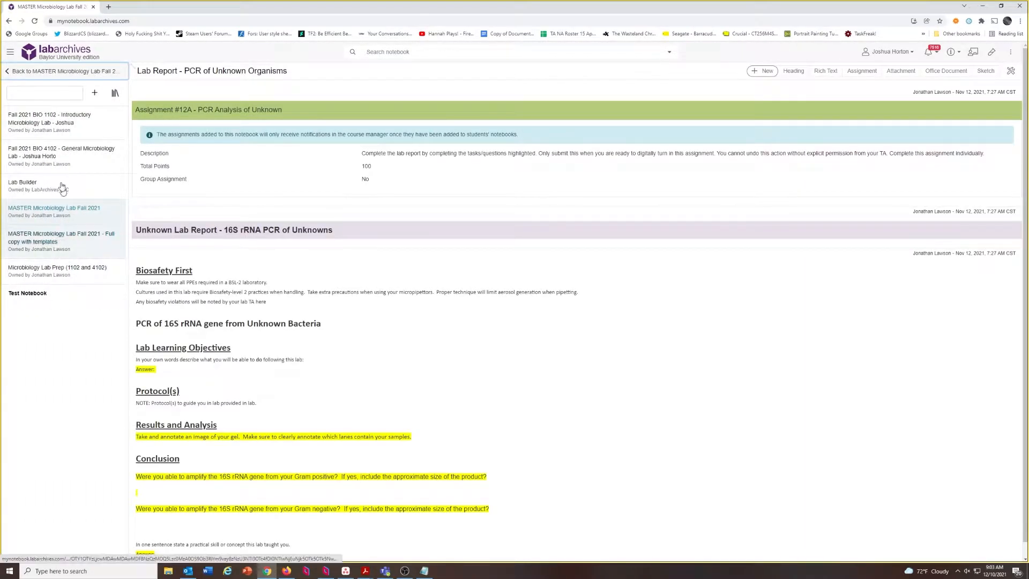
{"action": "left_click", "coordinate": [34, 71]}
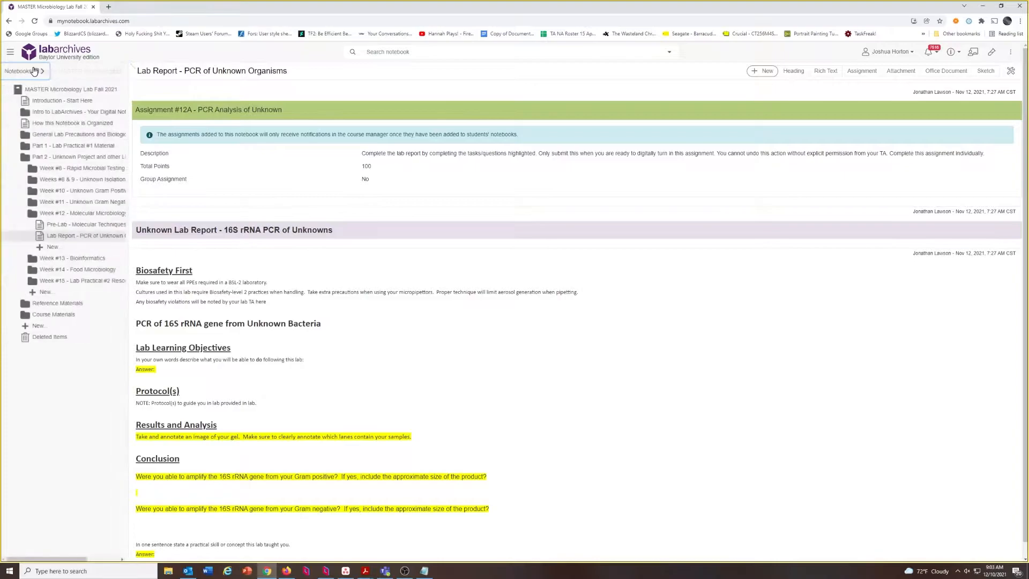
Expand the Intro to LabArchives, Part 1 and Week #1 folders and open the Pre-Lab - Tools of the Microbiologist page.
{"action": "left_click", "coordinate": [15, 158]}
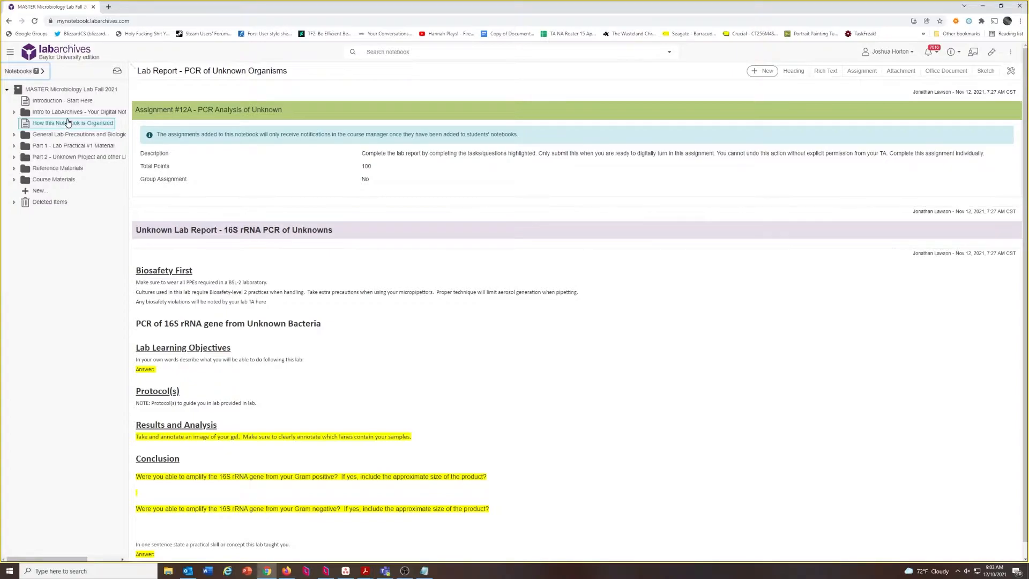
{"action": "left_click", "coordinate": [49, 113]}
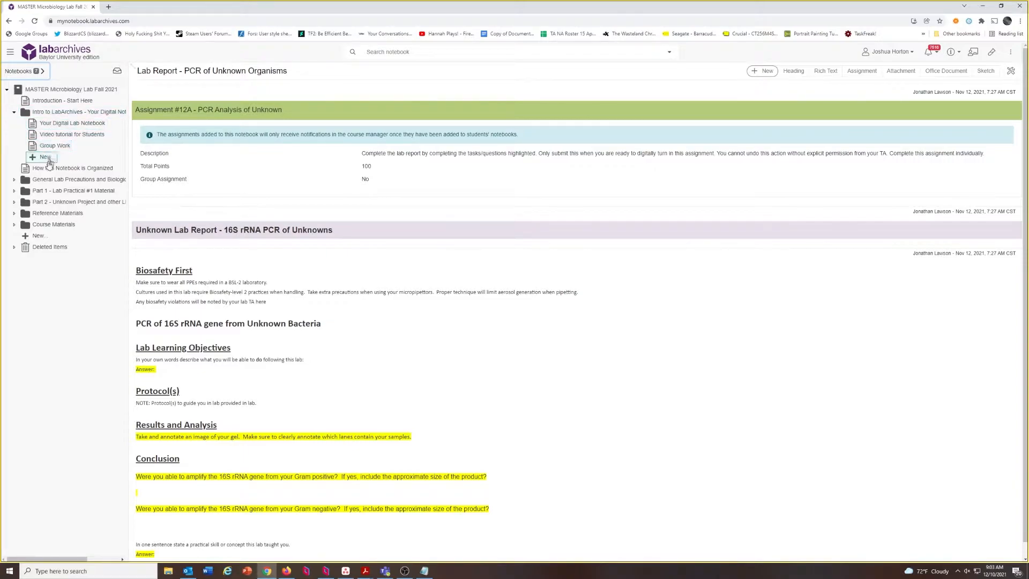
{"action": "left_click", "coordinate": [14, 191]}
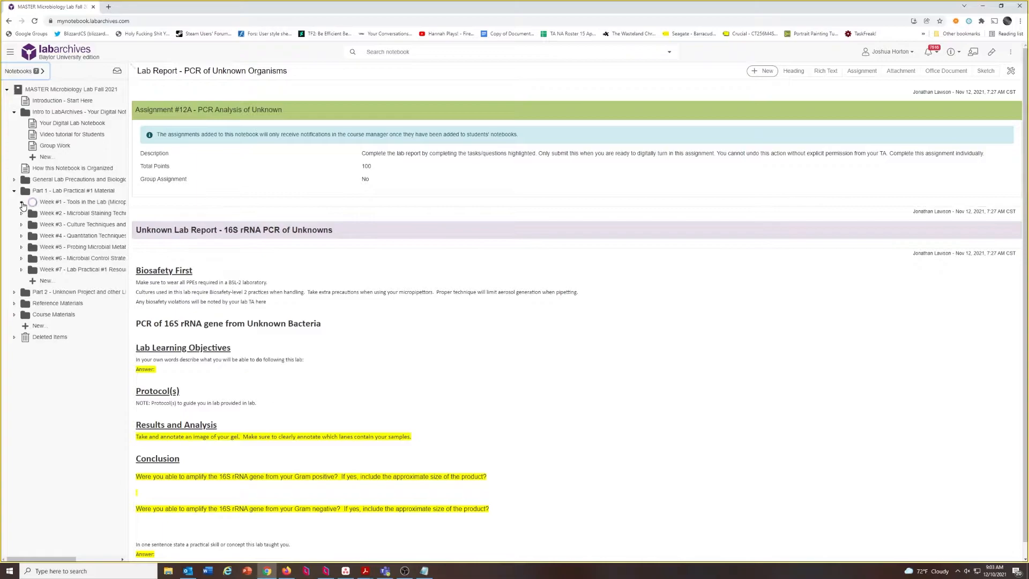
{"action": "left_click", "coordinate": [22, 203]}
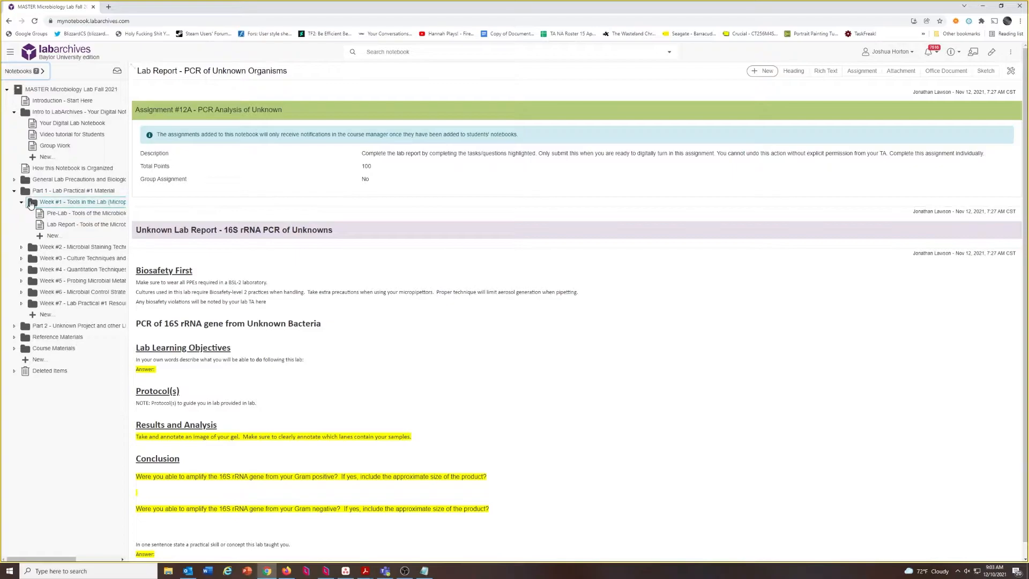
{"action": "left_click", "coordinate": [54, 214]}
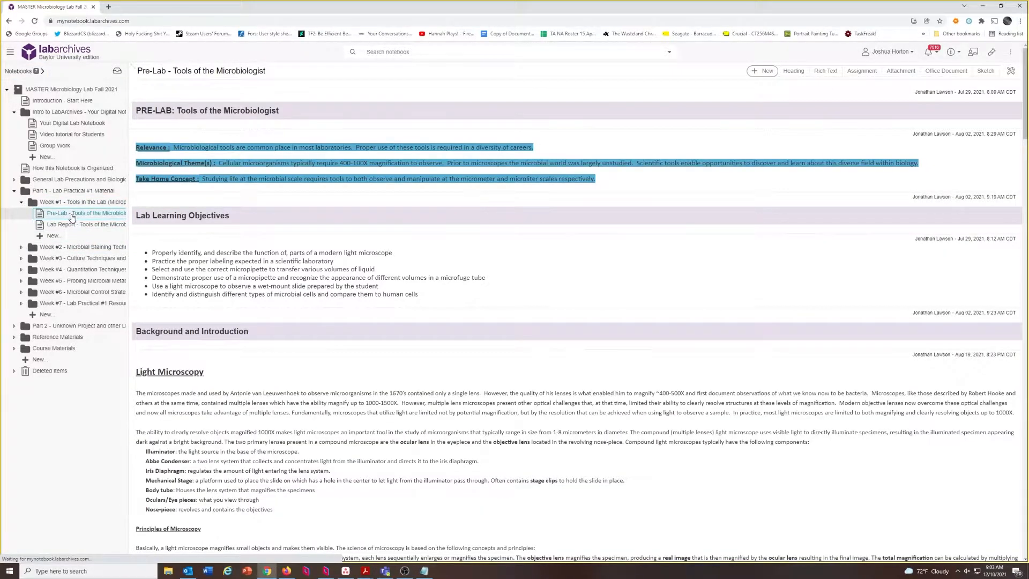
Review the pre-lab page's background, materials, procedure, and results and conclusion sections, and return to its beginning.
{"action": "scroll", "coordinate": [259, 246], "scroll_direction": "down", "scroll_amount": 3}
{"action": "scroll", "coordinate": [259, 246], "scroll_direction": "down", "scroll_amount": 2}
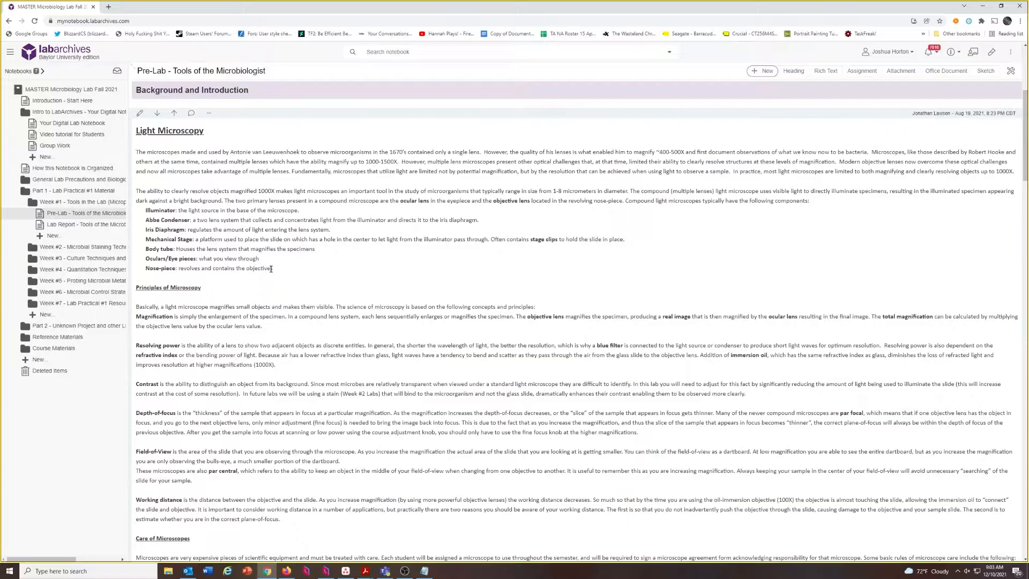
{"action": "scroll", "coordinate": [217, 165], "scroll_direction": "down", "scroll_amount": 15}
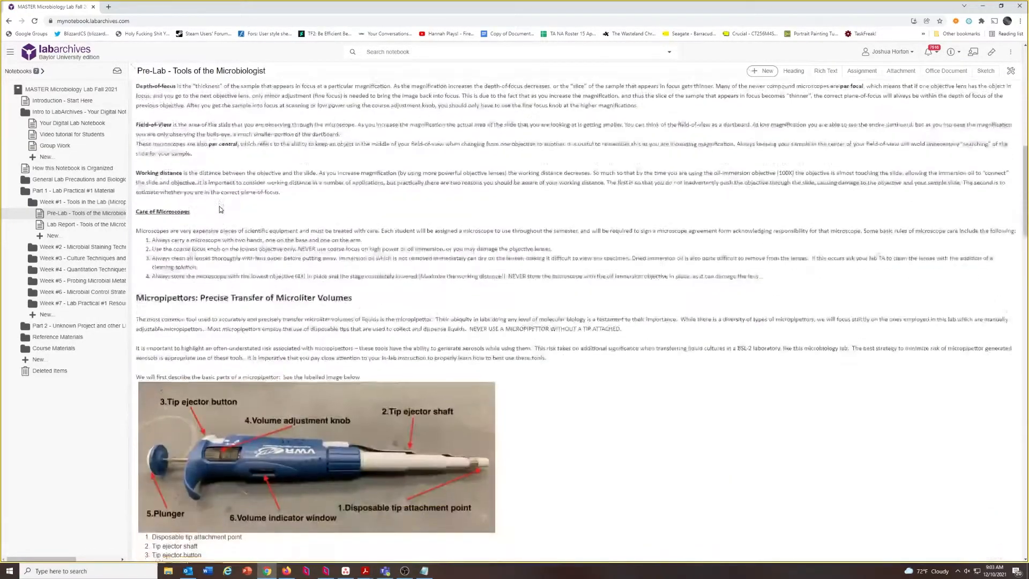
{"action": "scroll", "coordinate": [219, 214], "scroll_direction": "down", "scroll_amount": 6}
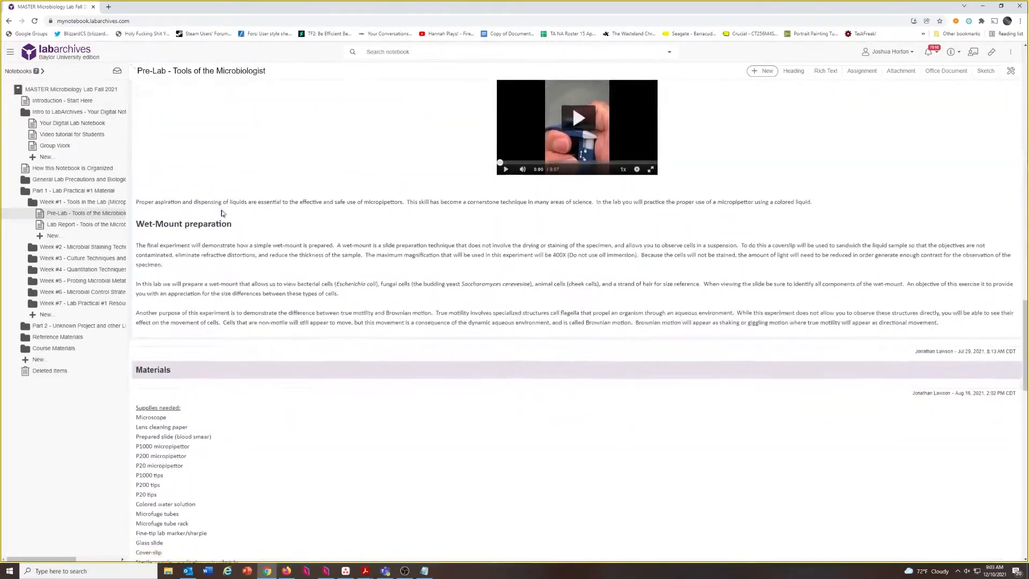
{"action": "scroll", "coordinate": [403, 333], "scroll_direction": "down", "scroll_amount": 8}
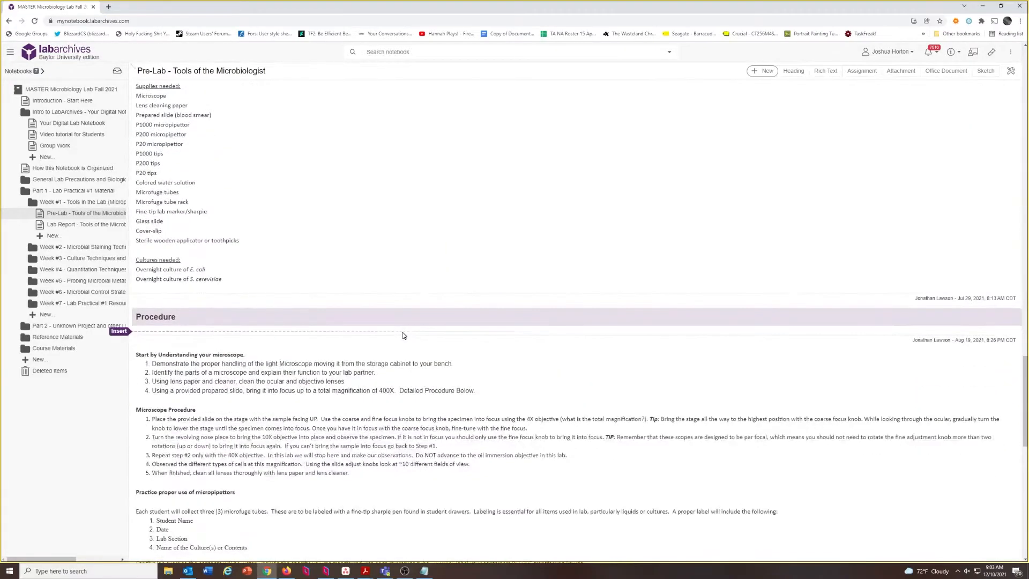
{"action": "left_click_drag", "start_coordinate": [152, 243], "coordinate": [509, 361]}
{"action": "left_click", "coordinate": [510, 363]}
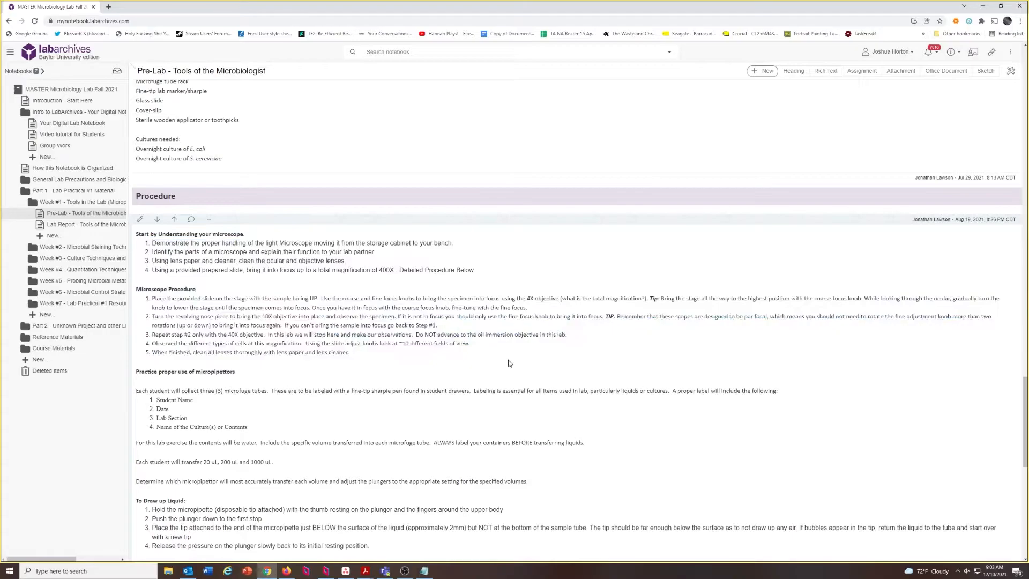
{"action": "scroll", "coordinate": [509, 363], "scroll_direction": "down", "scroll_amount": 12}
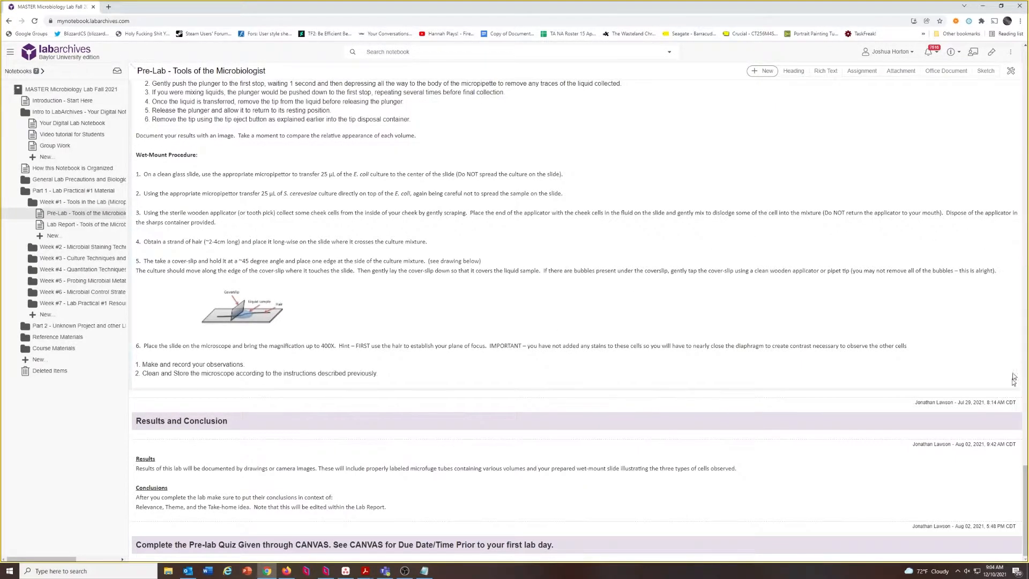
{"action": "left_click_drag", "start_coordinate": [1026, 481], "coordinate": [973, 53]}
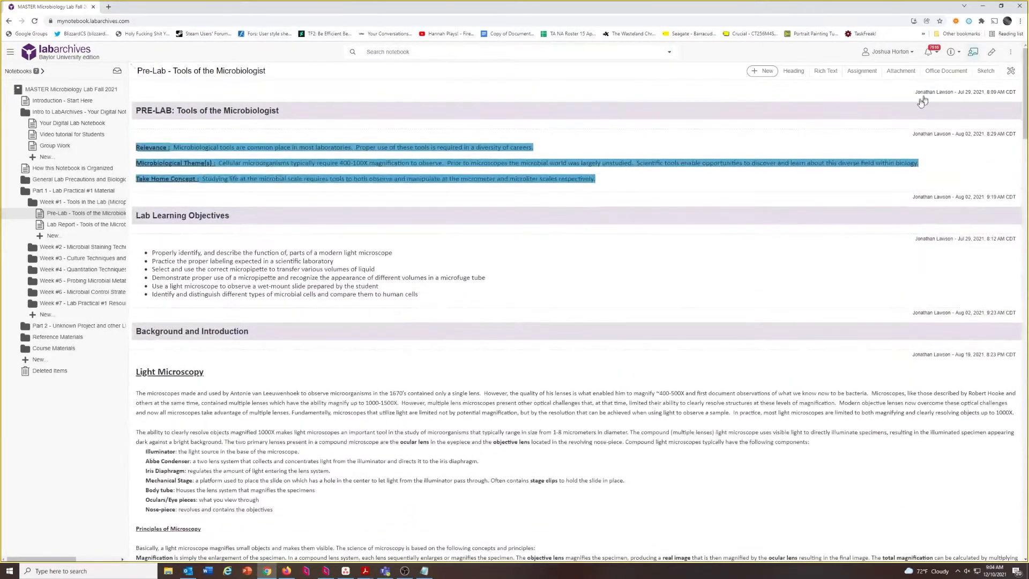
Open the Week #1 Lab Report - Tools of the Microbiologist page and review its assignment sections.
{"action": "left_click", "coordinate": [80, 225]}
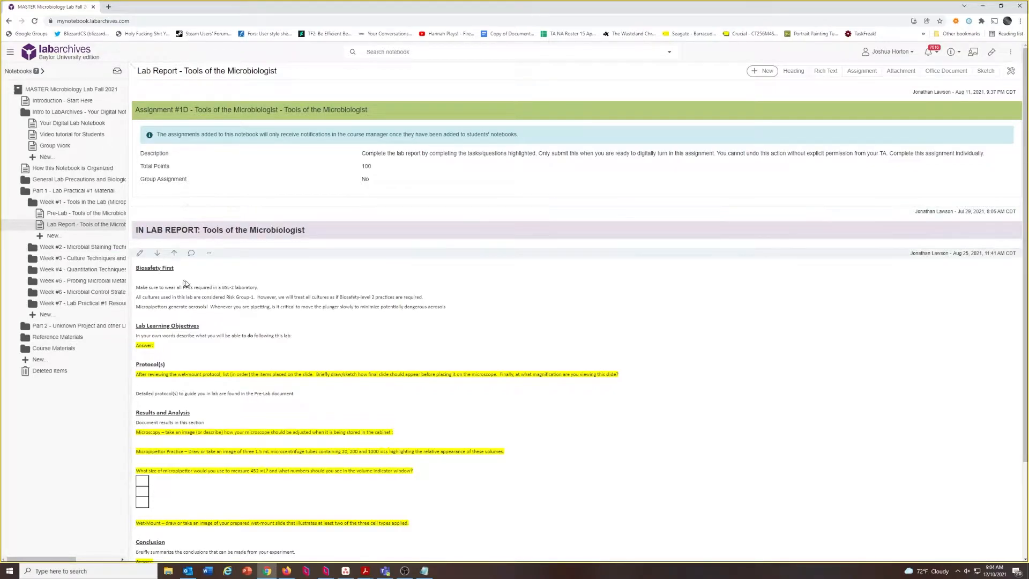
{"action": "scroll", "coordinate": [187, 318], "scroll_direction": "down", "scroll_amount": 1}
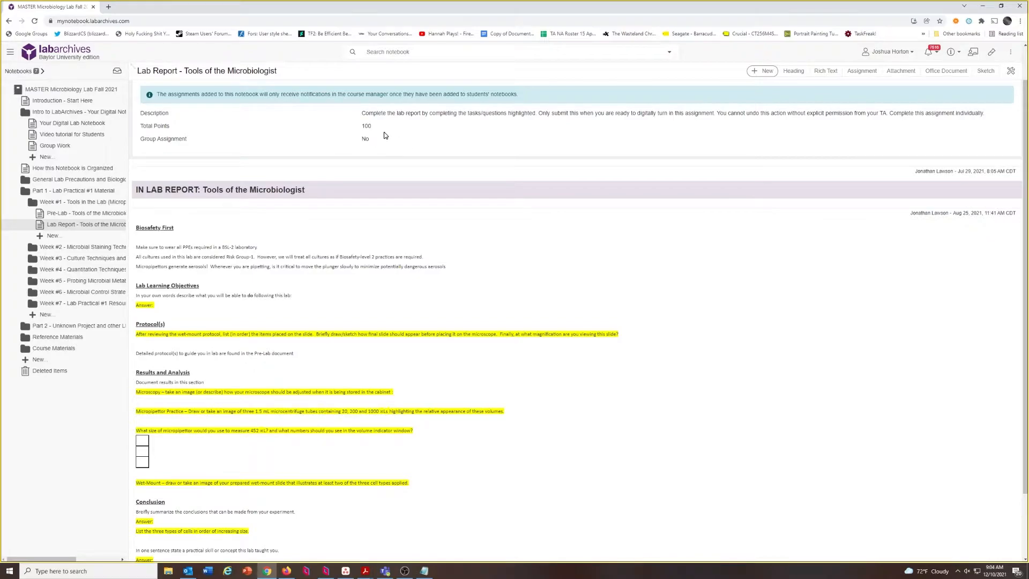
Open the Microbiology Lab Prep (1102 and 4102) notebook and view its Lab Report - Gram Stain page.
{"action": "left_click", "coordinate": [39, 71]}
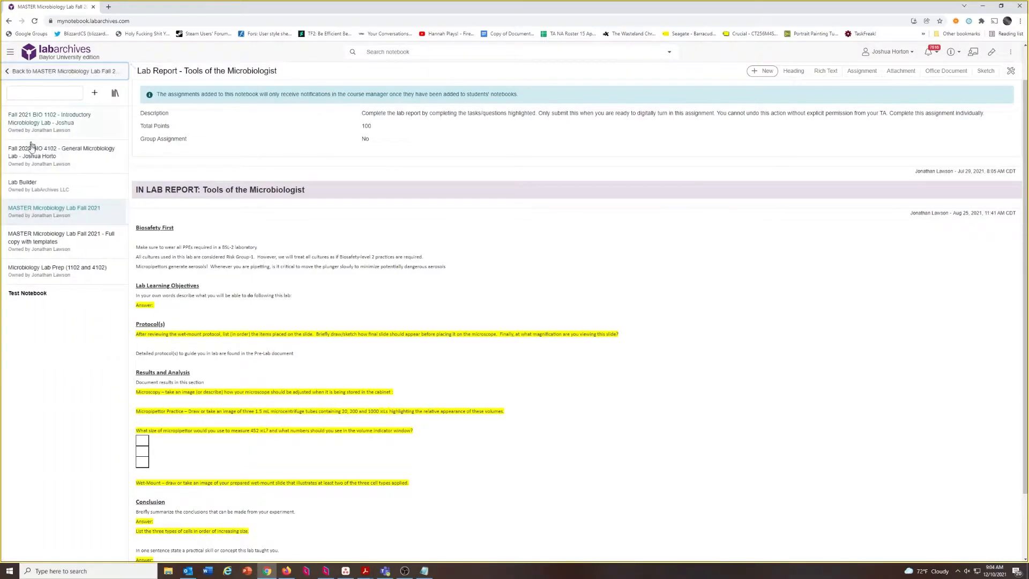
{"action": "left_click", "coordinate": [40, 277]}
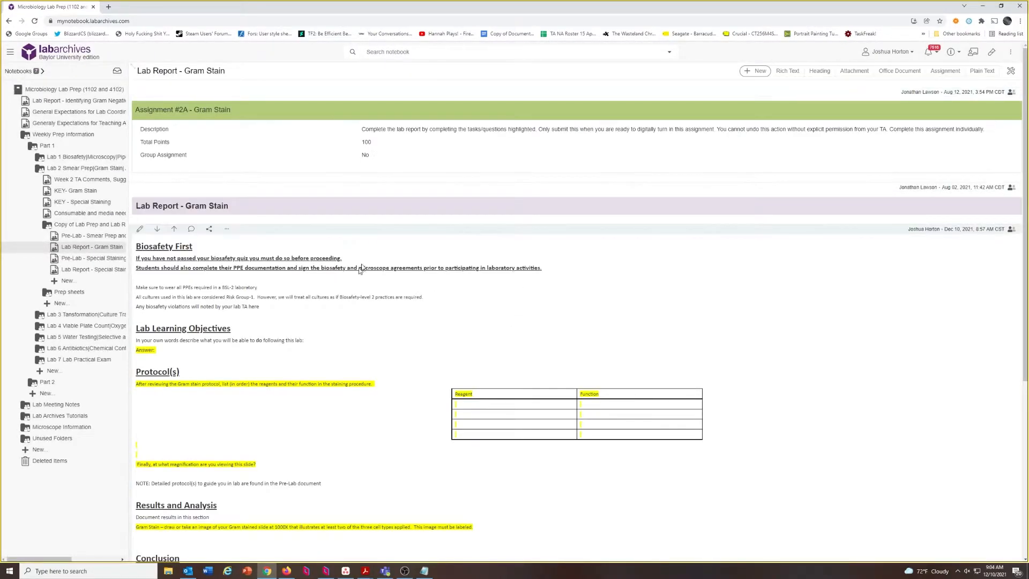
{"action": "scroll", "coordinate": [308, 338], "scroll_direction": "down", "scroll_amount": 1}
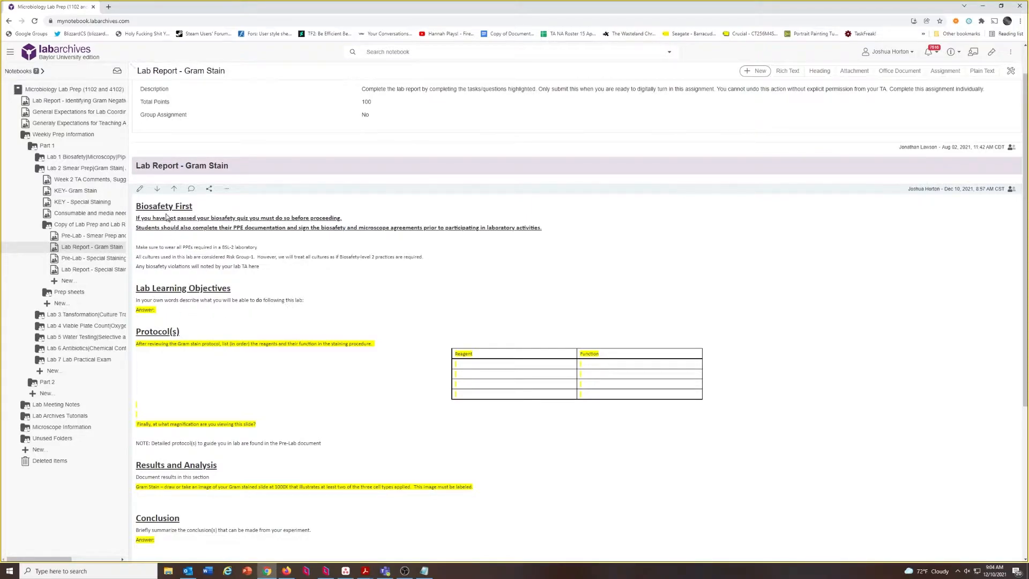
Edit the Gram Stain report entry, adding placeholder text under the learning objectives Answer and "Gram stain" in the first Reagent cell.
{"action": "left_click", "coordinate": [141, 189]}
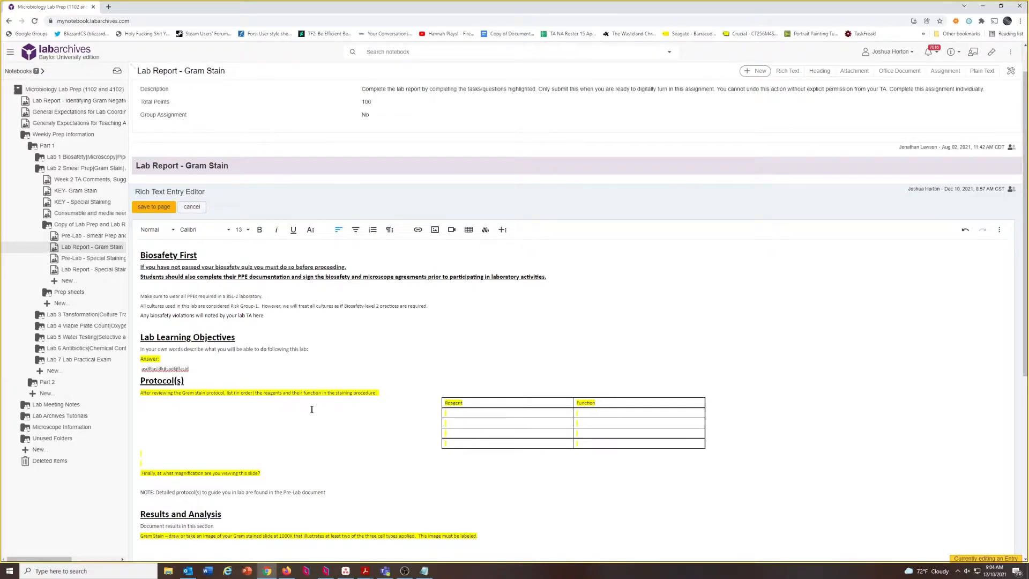
{"action": "left_click", "coordinate": [447, 413]}
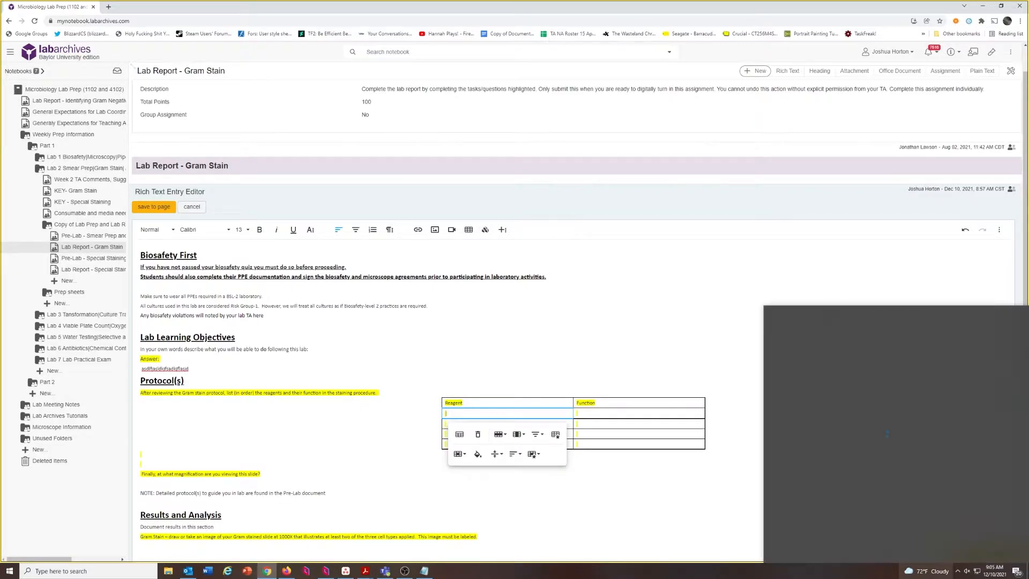
{"action": "left_click", "coordinate": [600, 533]}
{"action": "left_click", "coordinate": [471, 417]}
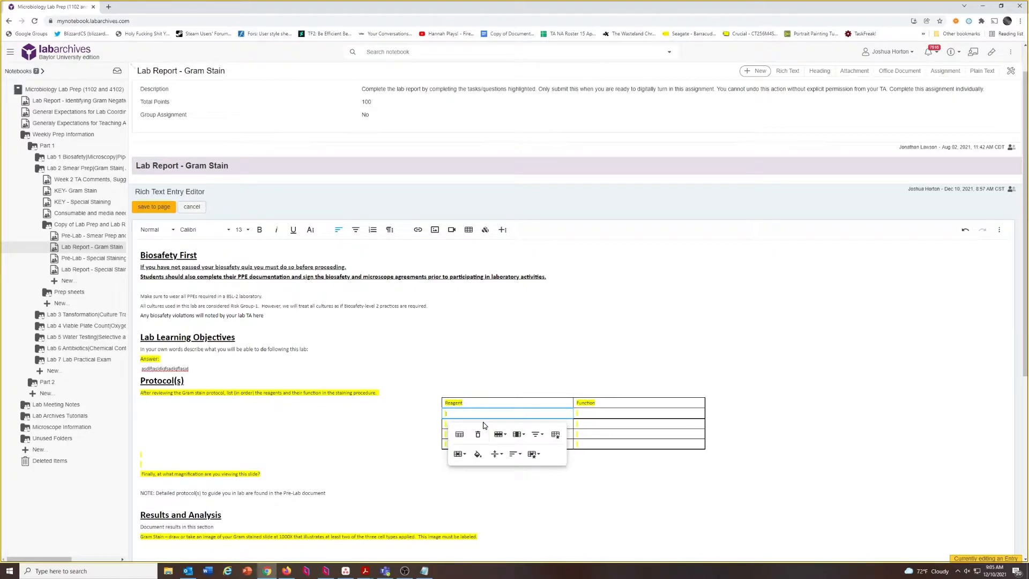
{"action": "key", "text": "Escape"}
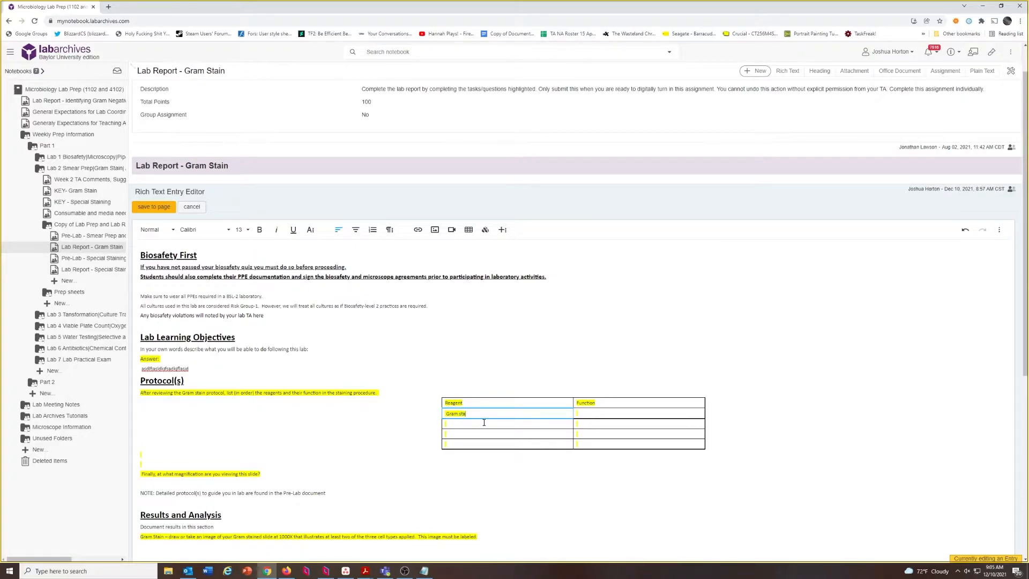
{"action": "left_click", "coordinate": [484, 423]}
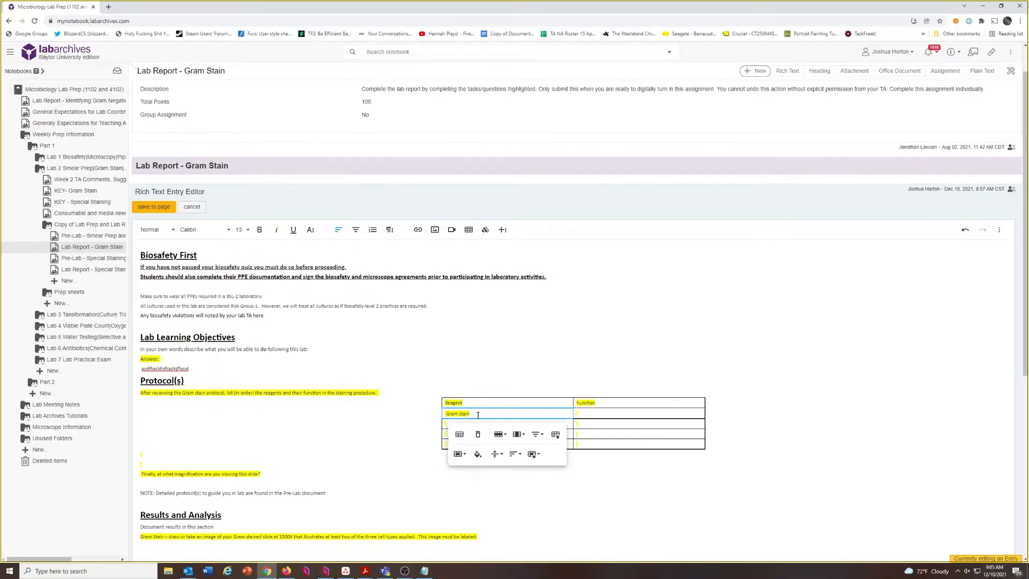
Set the highlight colour of the "Gram stain" text in the Reagent column to white.
{"action": "left_click_drag", "start_coordinate": [477, 413], "coordinate": [444, 413]}
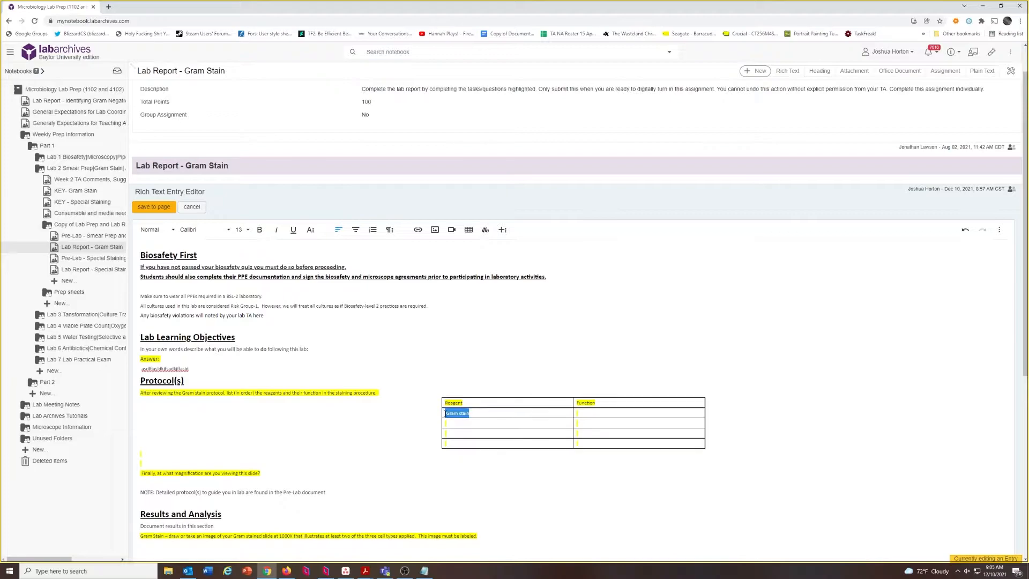
{"action": "left_click", "coordinate": [310, 230]}
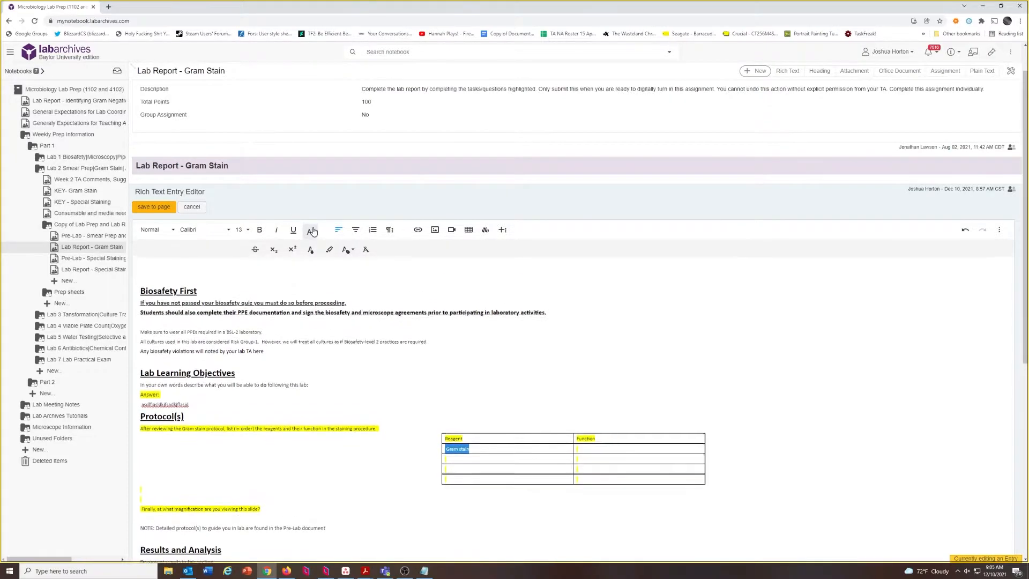
{"action": "left_click", "coordinate": [329, 250]}
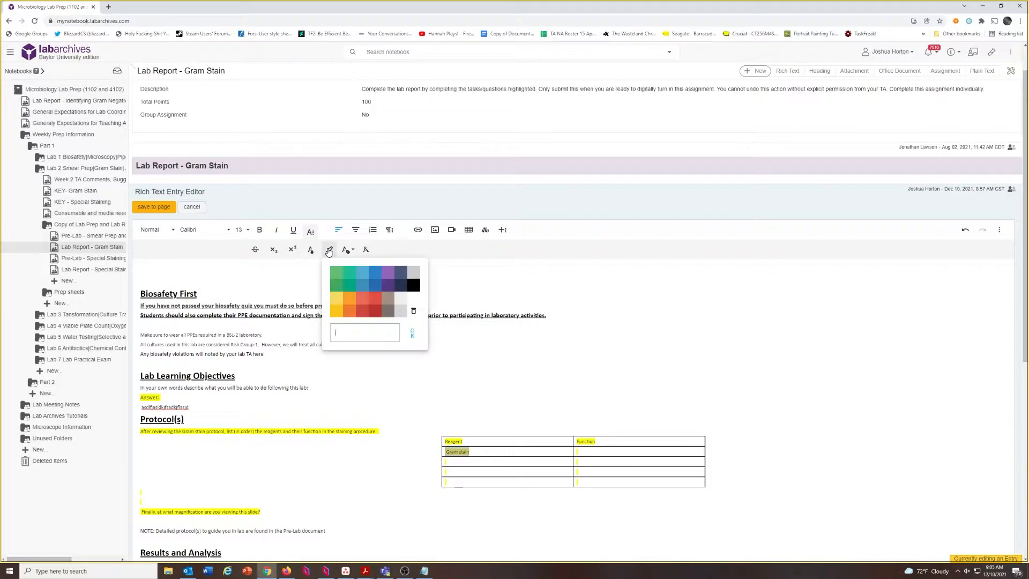
{"action": "left_click", "coordinate": [413, 300]}
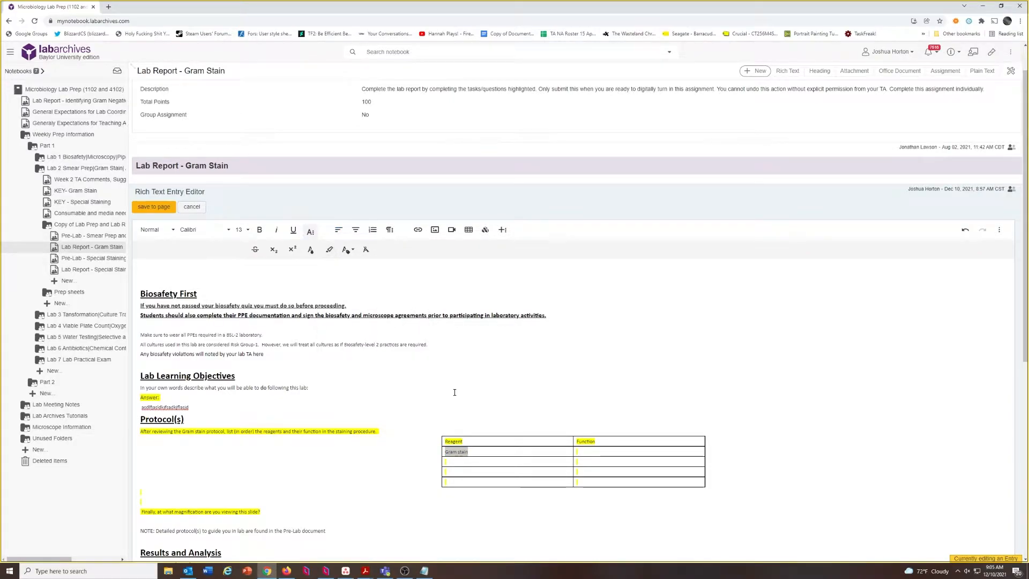
{"action": "left_click_drag", "start_coordinate": [468, 452], "coordinate": [445, 456]}
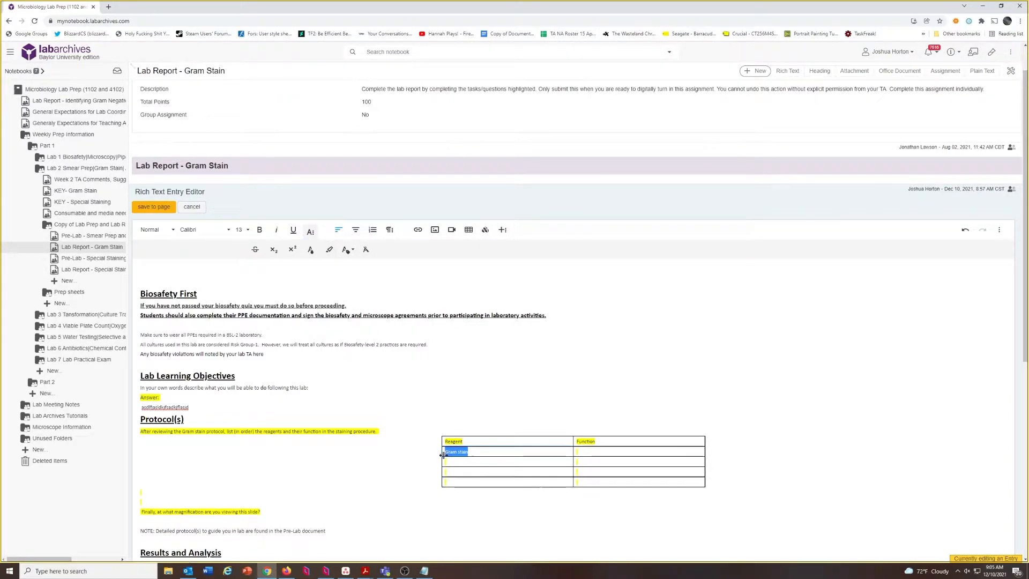
Set the font size of the "Gram stain" text in the Reagent column to 24.
{"action": "left_click", "coordinate": [551, 405]}
{"action": "left_click_drag", "start_coordinate": [482, 452], "coordinate": [444, 453]}
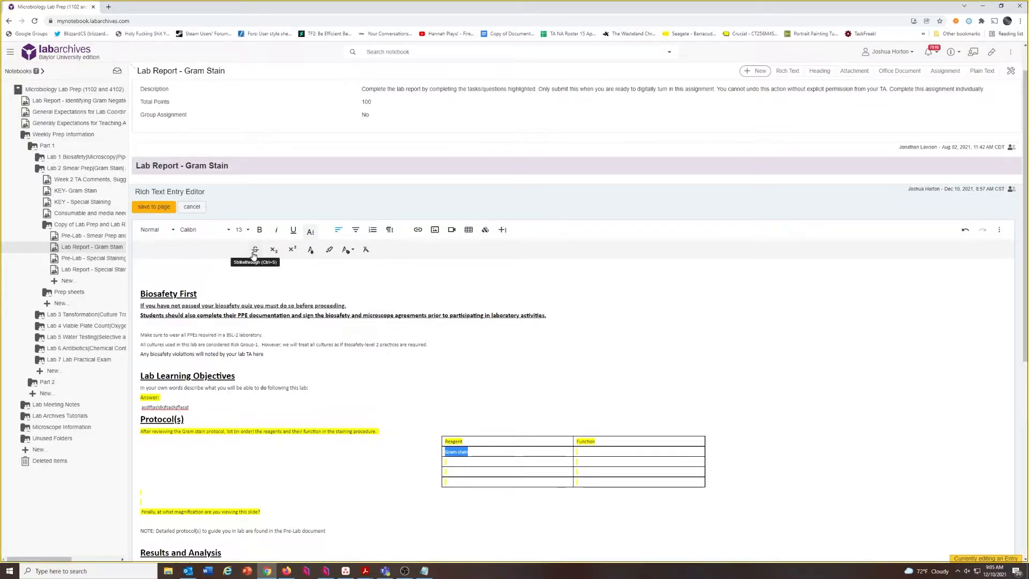
{"action": "left_click", "coordinate": [248, 234]}
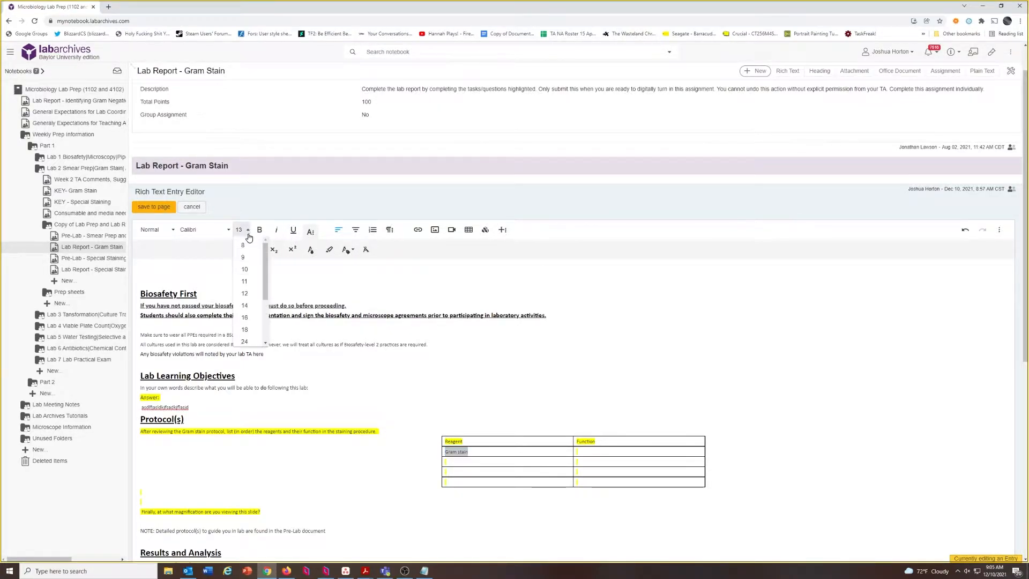
{"action": "left_click", "coordinate": [250, 325]}
{"action": "left_click", "coordinate": [493, 378]}
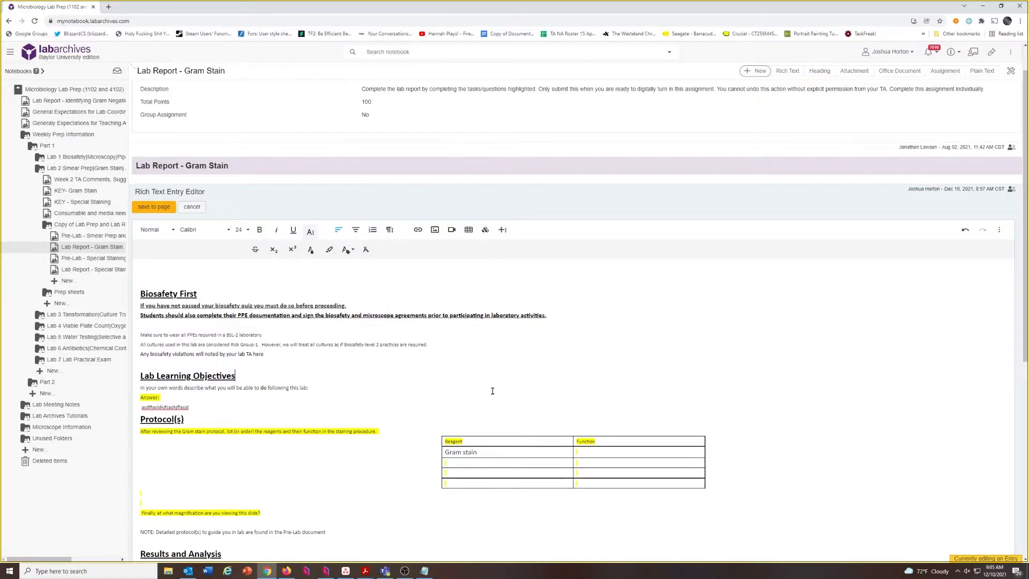
{"action": "left_click_drag", "start_coordinate": [484, 455], "coordinate": [455, 456]}
Review the remaining sections of the Gram Stain report entry and save it to the page.
{"action": "scroll", "coordinate": [356, 356], "scroll_direction": "down", "scroll_amount": 6}
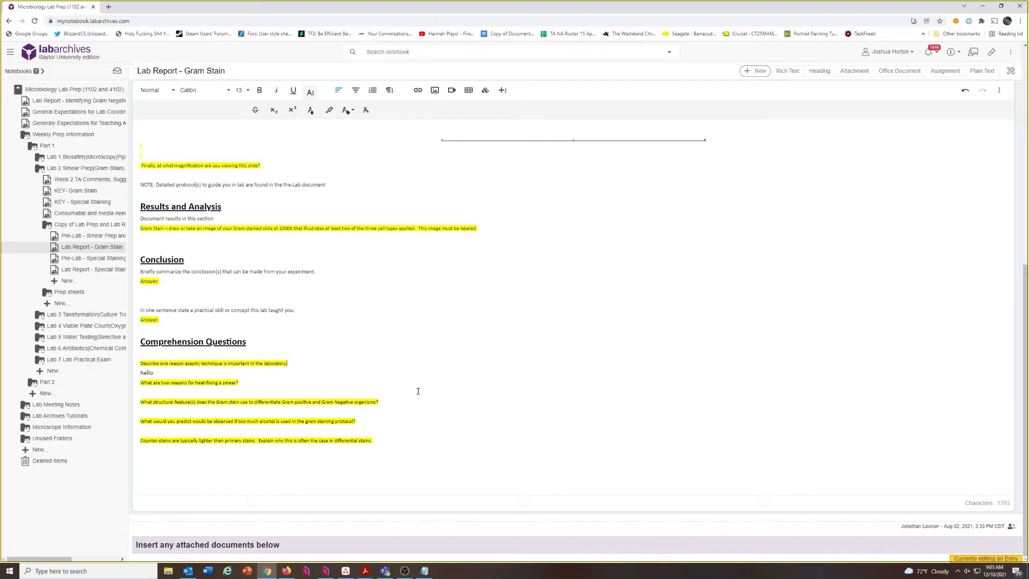
{"action": "scroll", "coordinate": [429, 420], "scroll_direction": "up", "scroll_amount": 5}
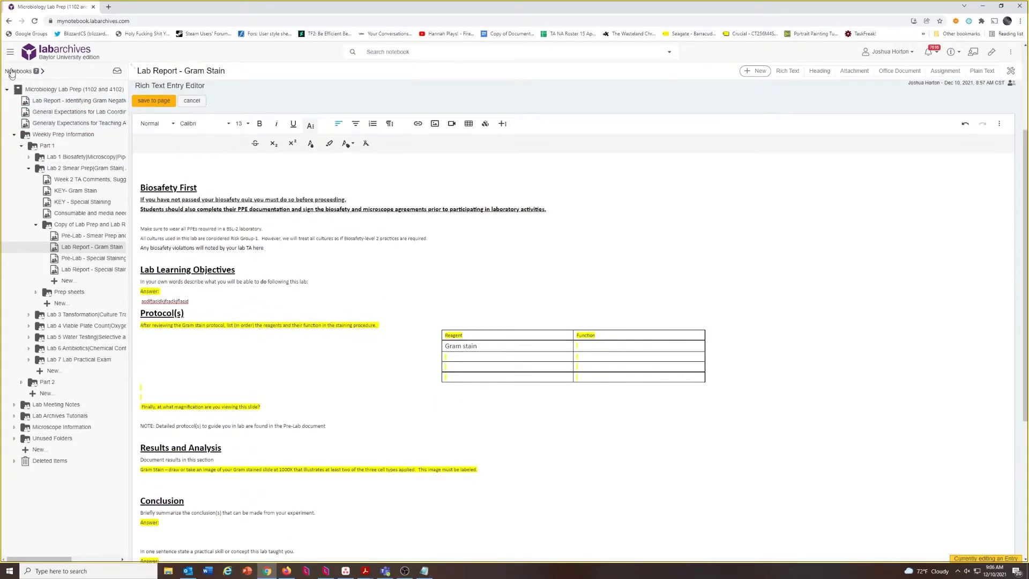
{"action": "left_click", "coordinate": [167, 101]}
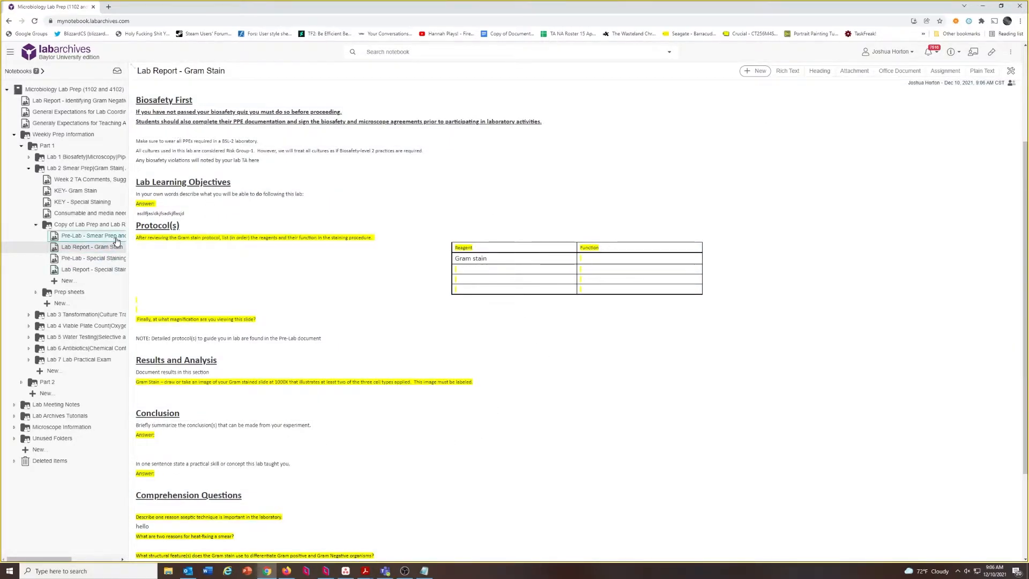
Reopen the report entry for editing and insert the WearYourGoggles image on a new line below the Gram Stain instruction in Results and Analysis.
{"action": "scroll", "coordinate": [203, 218], "scroll_direction": "up", "scroll_amount": 3}
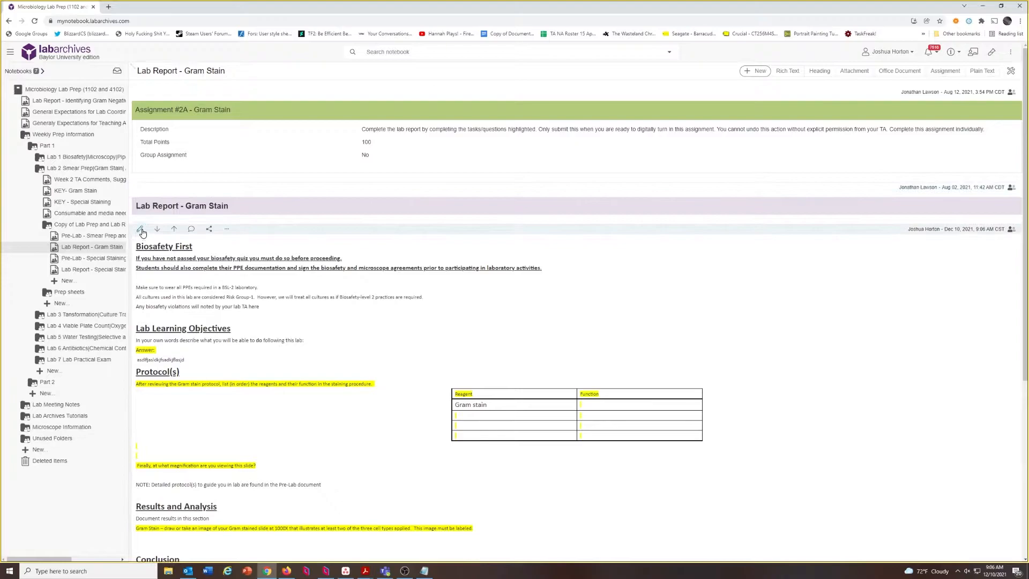
{"action": "left_click", "coordinate": [141, 230]}
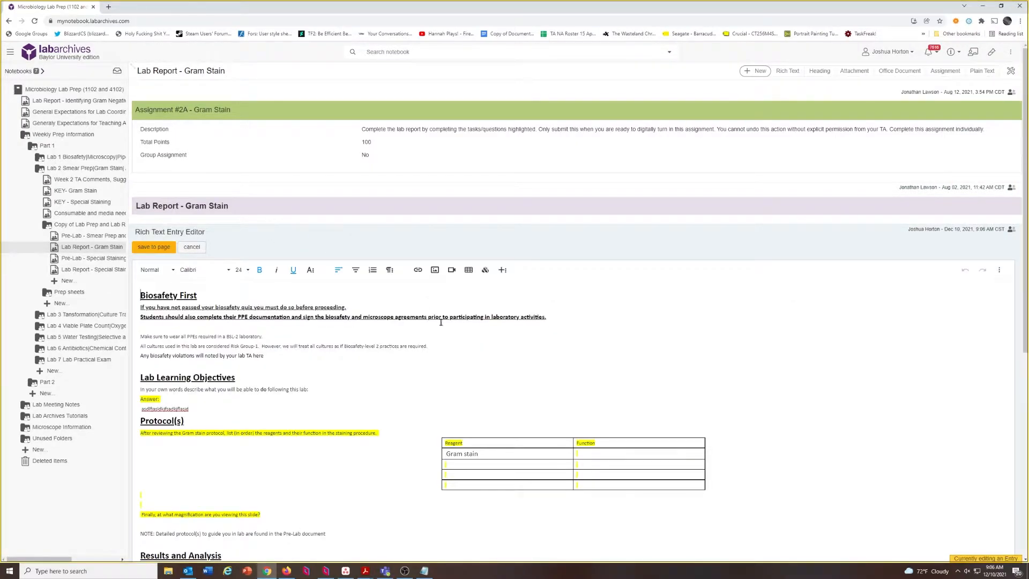
{"action": "scroll", "coordinate": [464, 418], "scroll_direction": "down", "scroll_amount": 4}
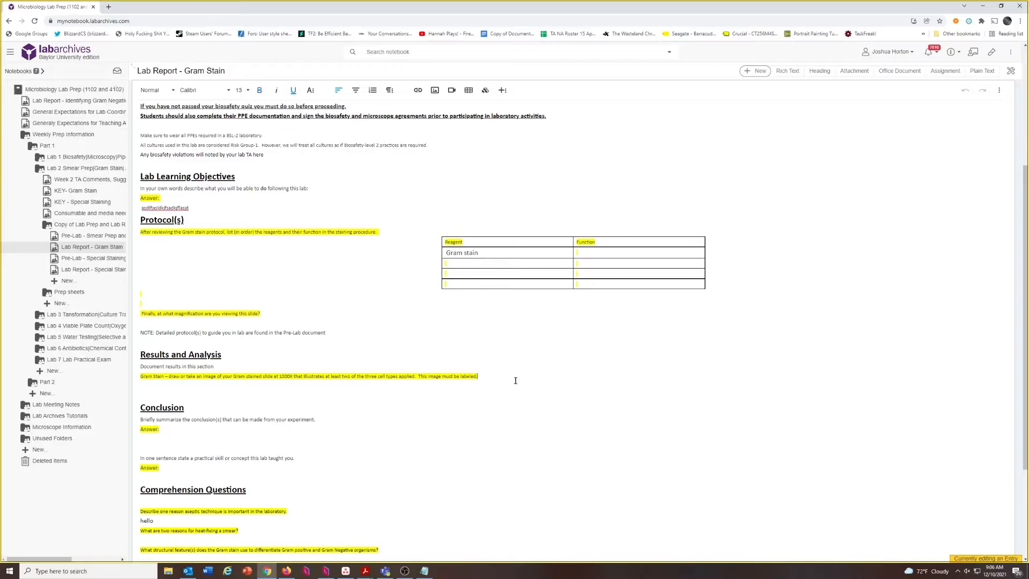
{"action": "key", "text": "Return"}
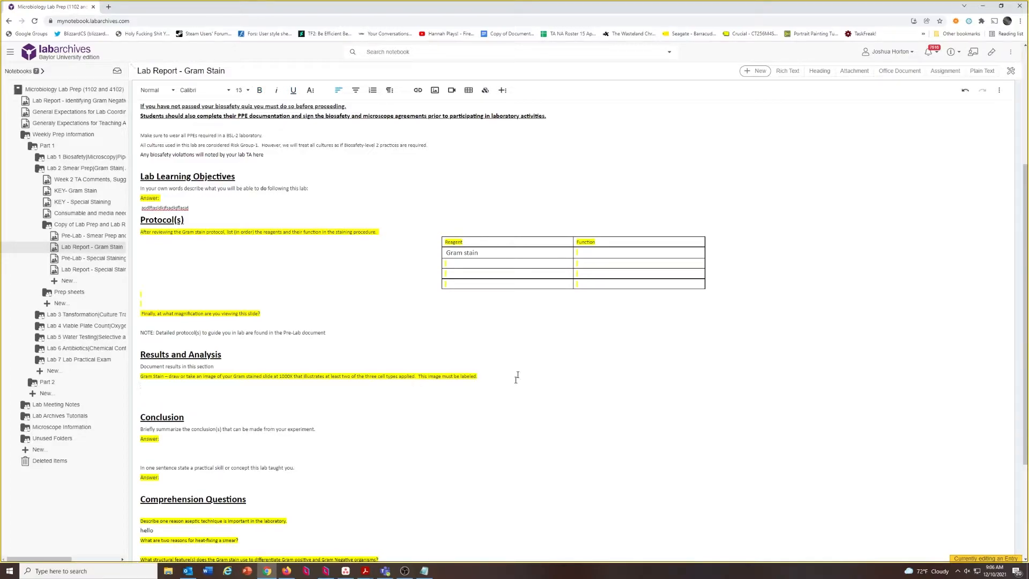
{"action": "left_click", "coordinate": [435, 91]}
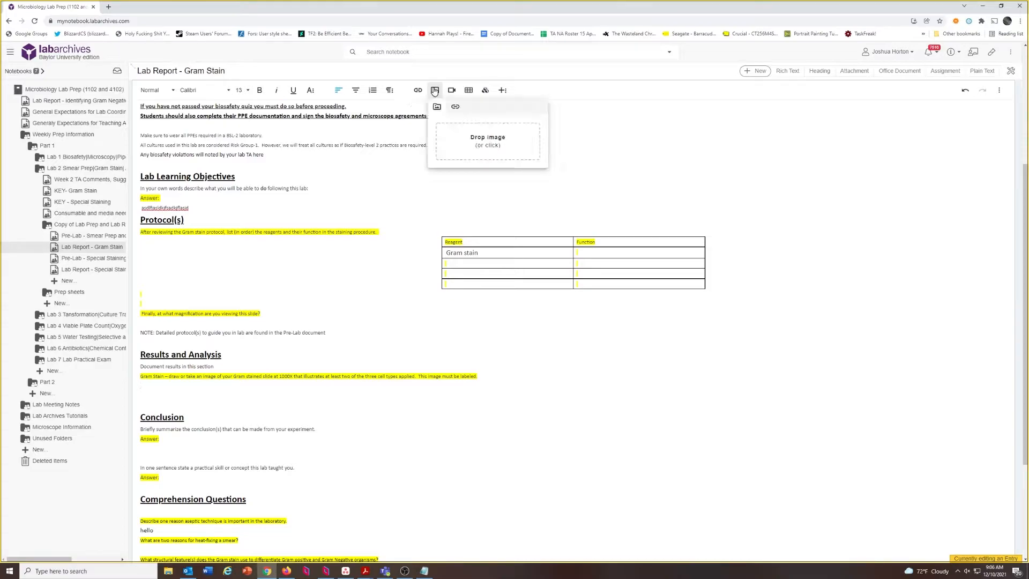
{"action": "left_click", "coordinate": [490, 152]}
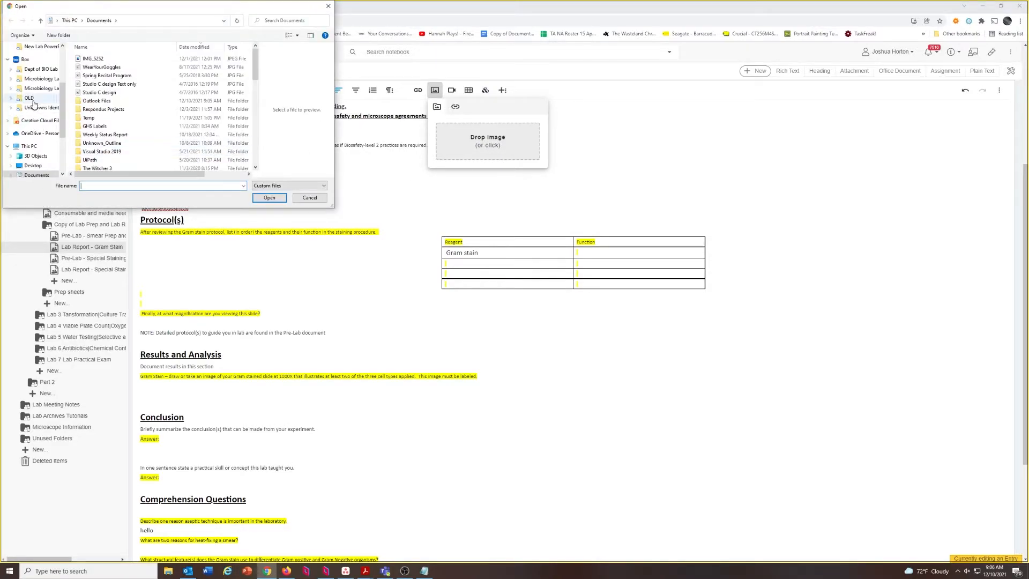
{"action": "left_click", "coordinate": [99, 68]}
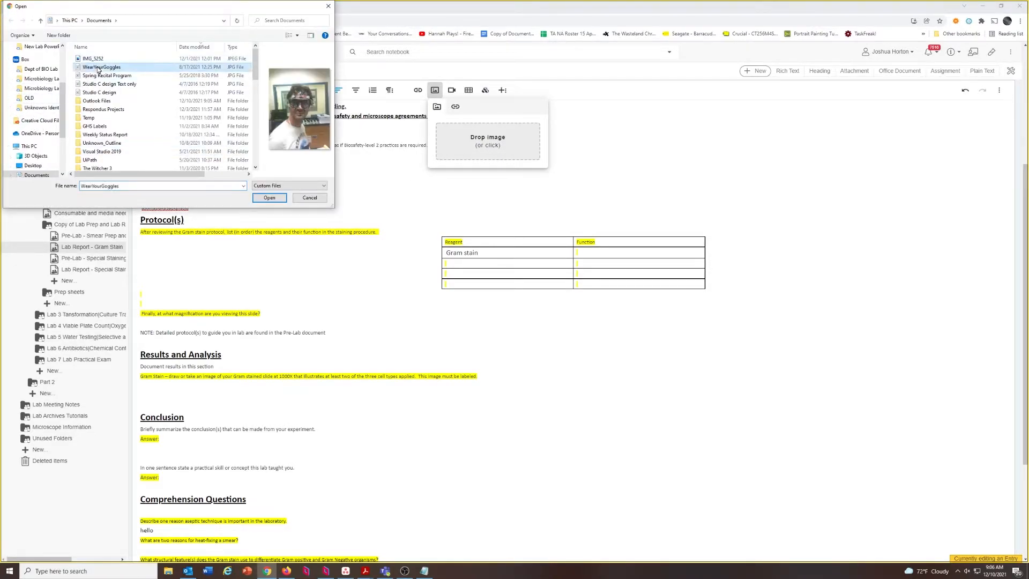
{"action": "left_click", "coordinate": [271, 198]}
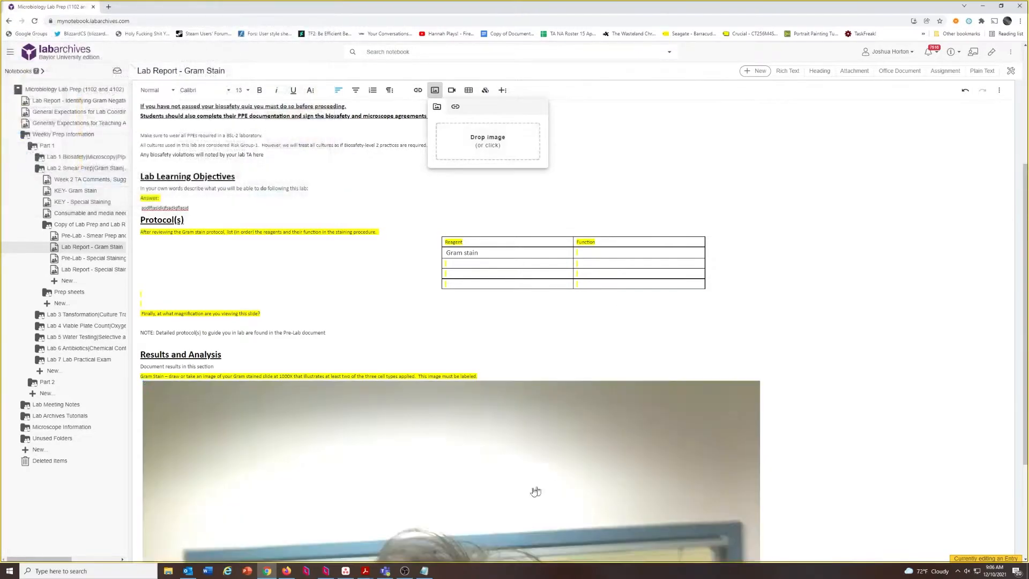
Shrink the inserted image to about a third of its original width and give it the caption "Goggle are good".
{"action": "scroll", "coordinate": [572, 457], "scroll_direction": "down", "scroll_amount": 4}
{"action": "scroll", "coordinate": [589, 445], "scroll_direction": "down", "scroll_amount": 10}
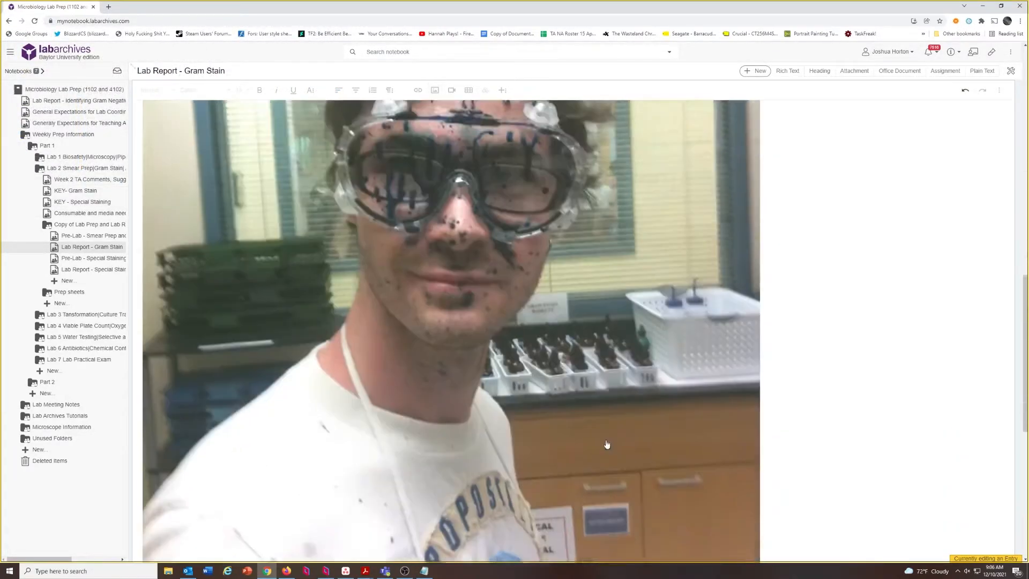
{"action": "left_click_drag", "start_coordinate": [762, 320], "coordinate": [545, 246]}
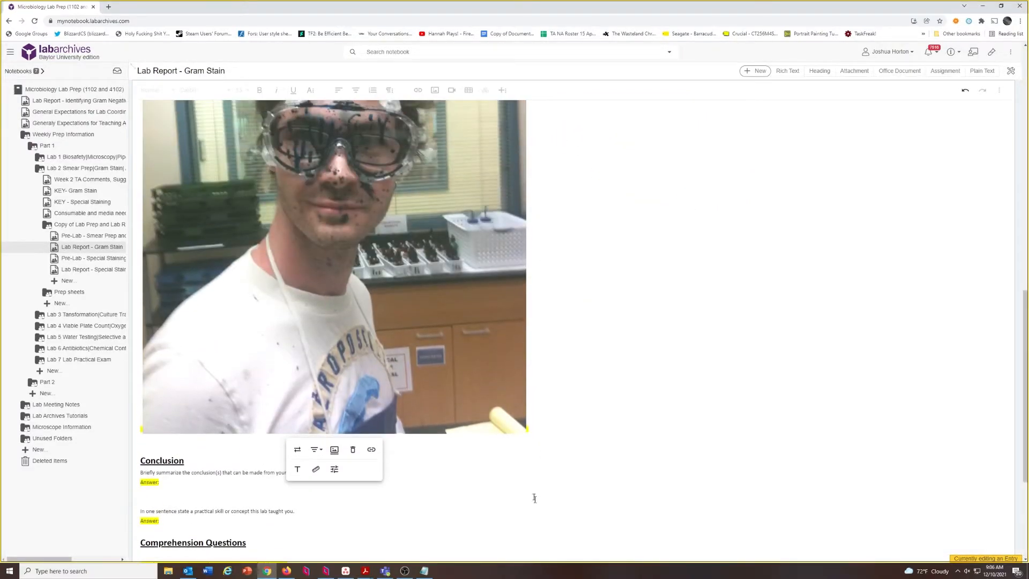
{"action": "left_click_drag", "start_coordinate": [526, 433], "coordinate": [345, 198]}
{"action": "scroll", "coordinate": [440, 300], "scroll_direction": "up", "scroll_amount": 5}
{"action": "scroll", "coordinate": [445, 308], "scroll_direction": "down", "scroll_amount": 1}
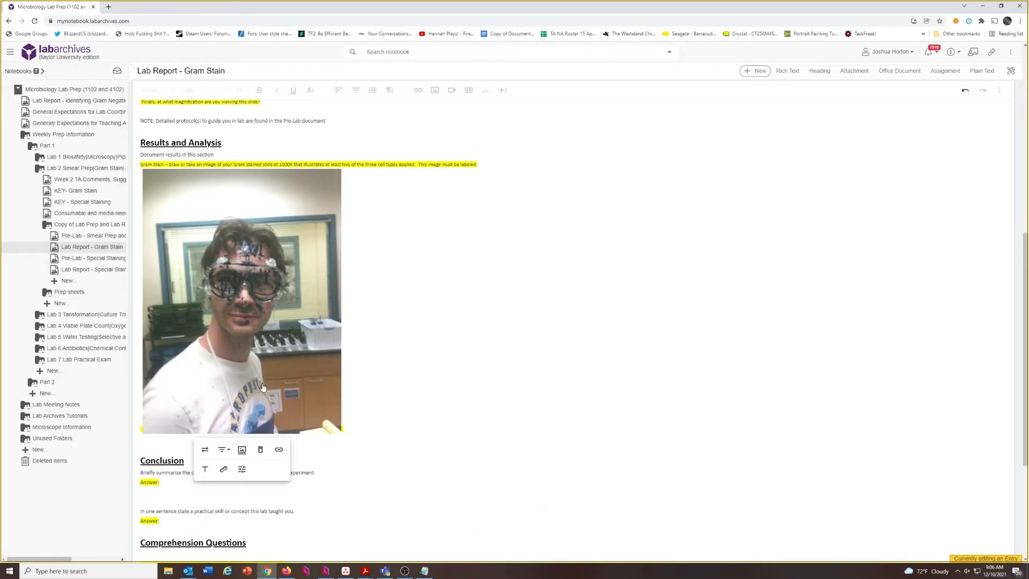
{"action": "left_click", "coordinate": [243, 450]}
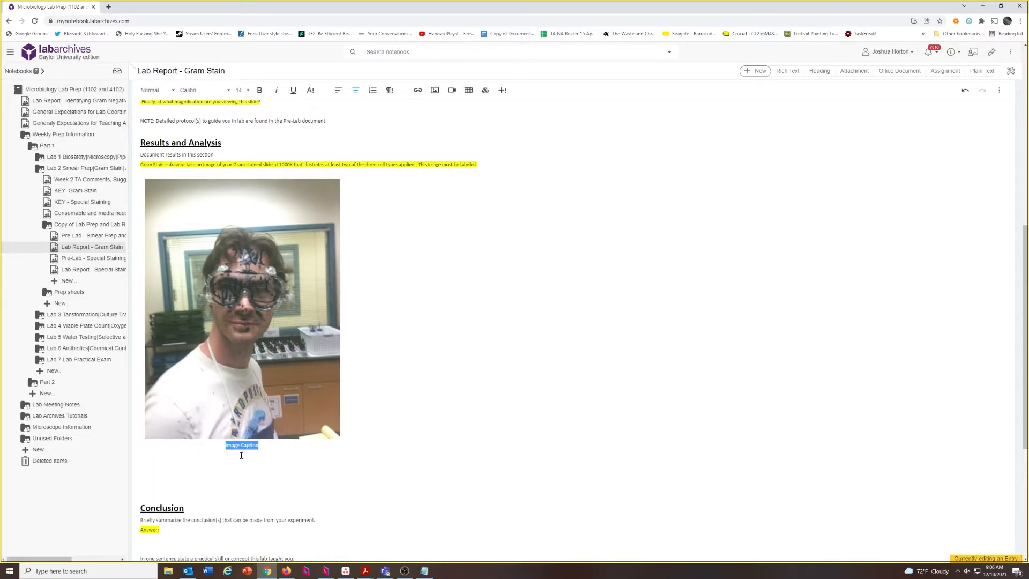
{"action": "type", "text": "Goggle are good"}
Open the image for advanced editing and add the text label "Safety goggles" beside the person's chin.
{"action": "left_click", "coordinate": [273, 377]}
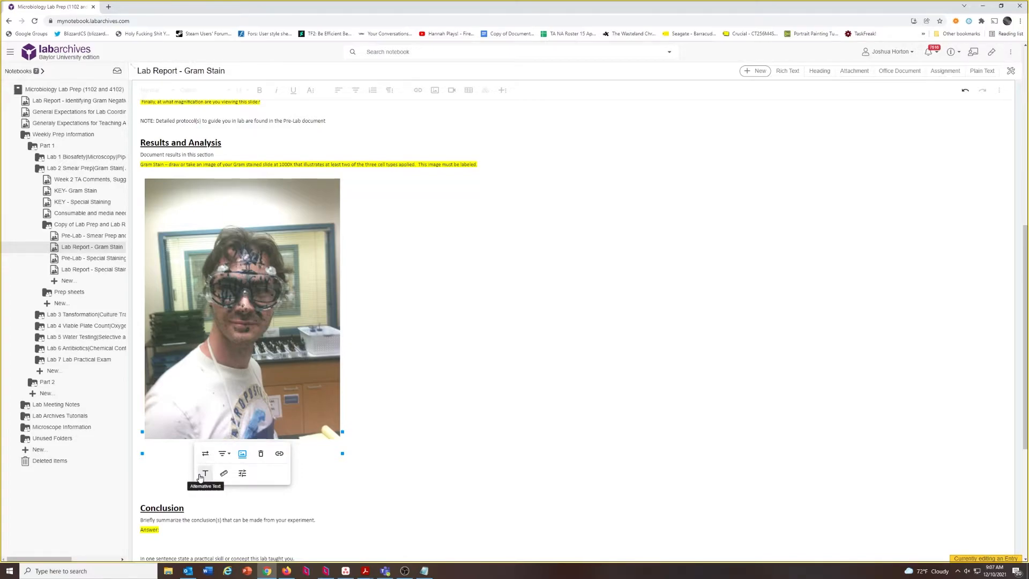
{"action": "left_click", "coordinate": [241, 473]}
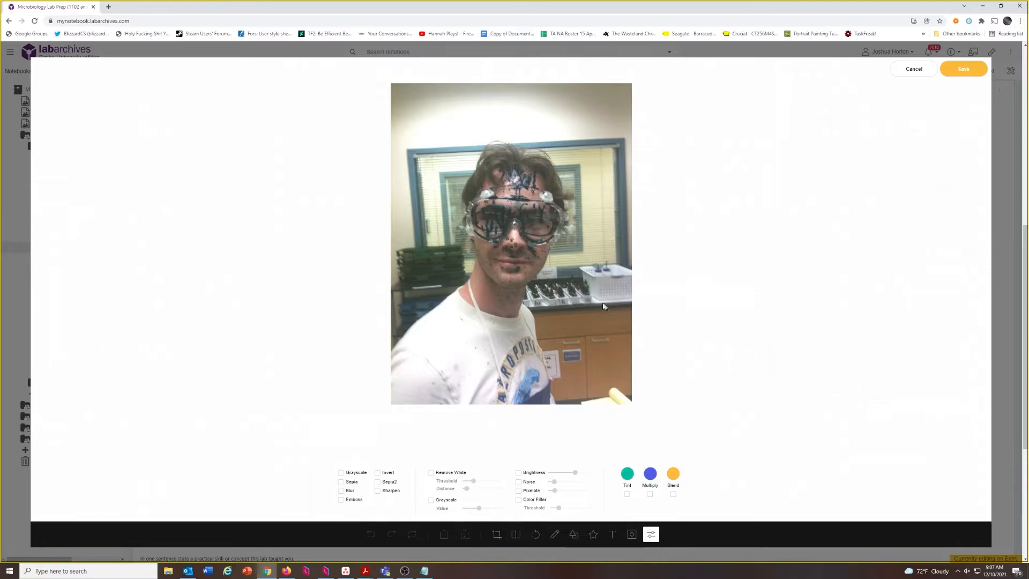
{"action": "left_click", "coordinate": [615, 537]}
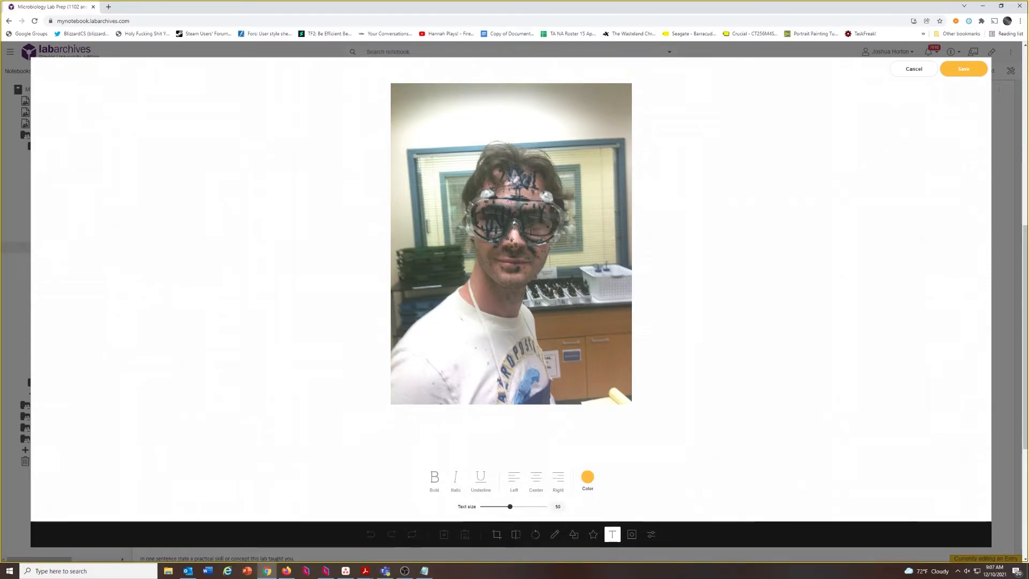
{"action": "left_click", "coordinate": [537, 262]}
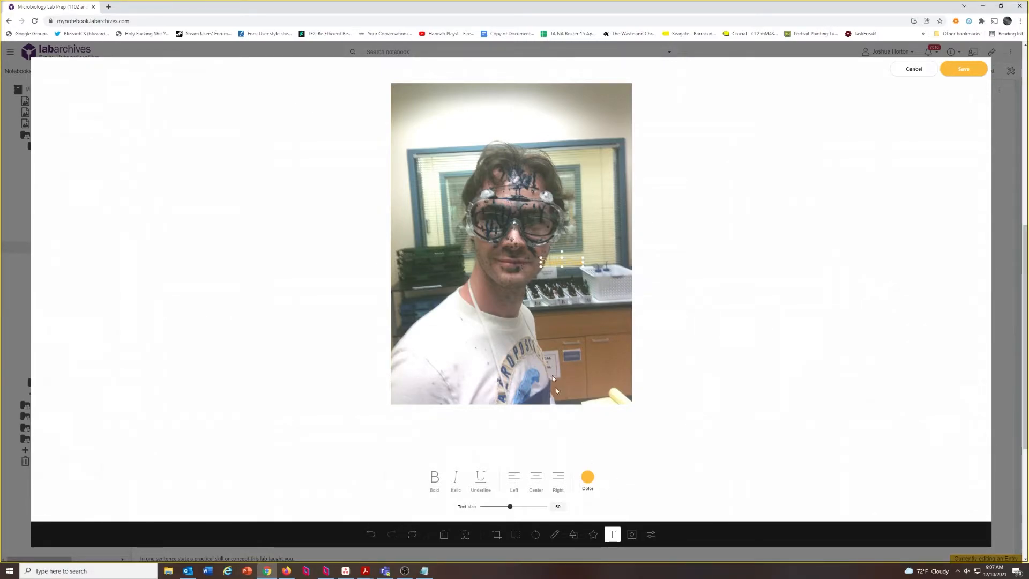
{"action": "double_click", "coordinate": [564, 261]}
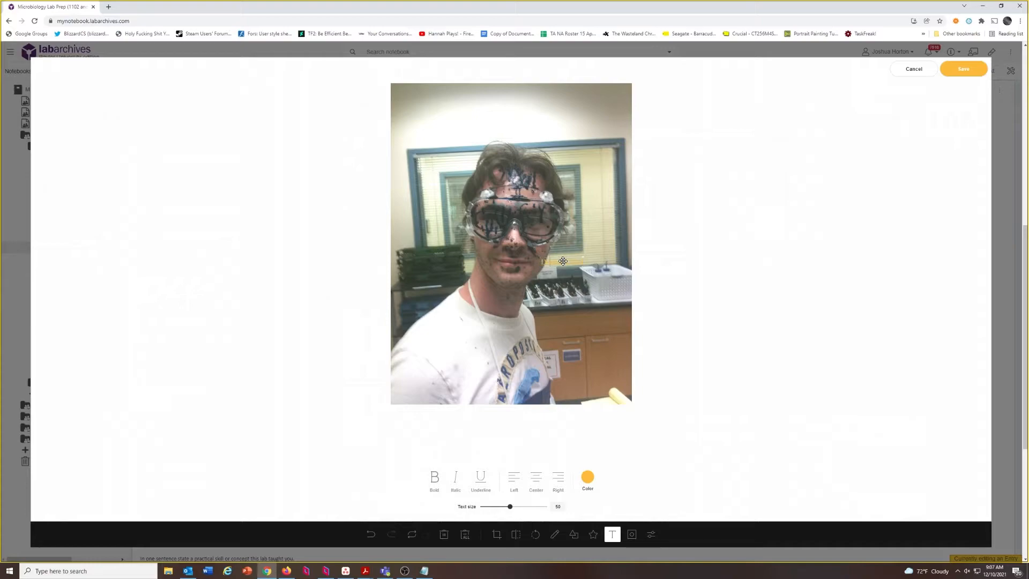
{"action": "type", "text": "Safety goggles"}
Draw a rectangle around the person's head on the image and set its stroke colour to green.
{"action": "left_click", "coordinate": [574, 535]}
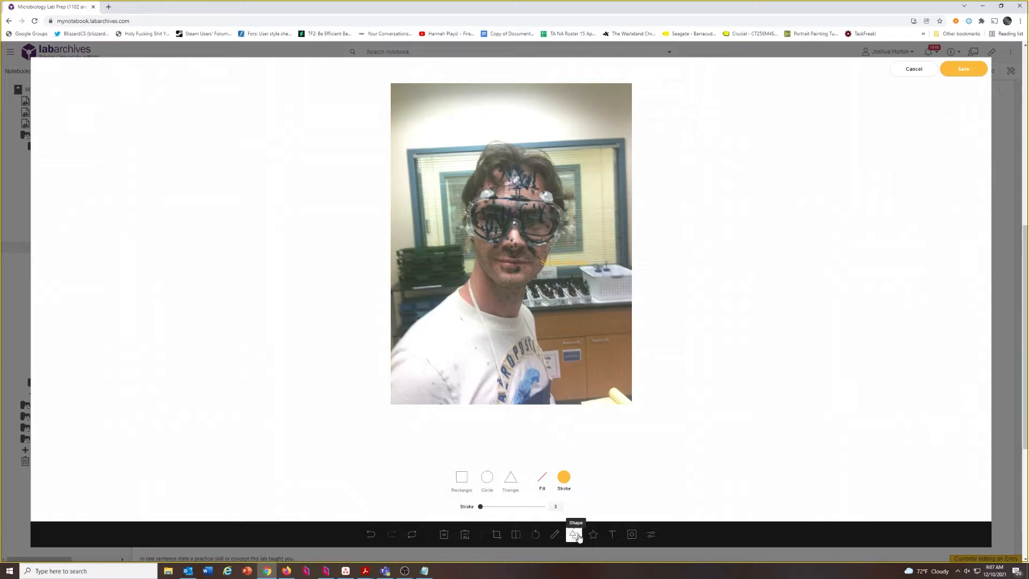
{"action": "left_click", "coordinate": [462, 482]}
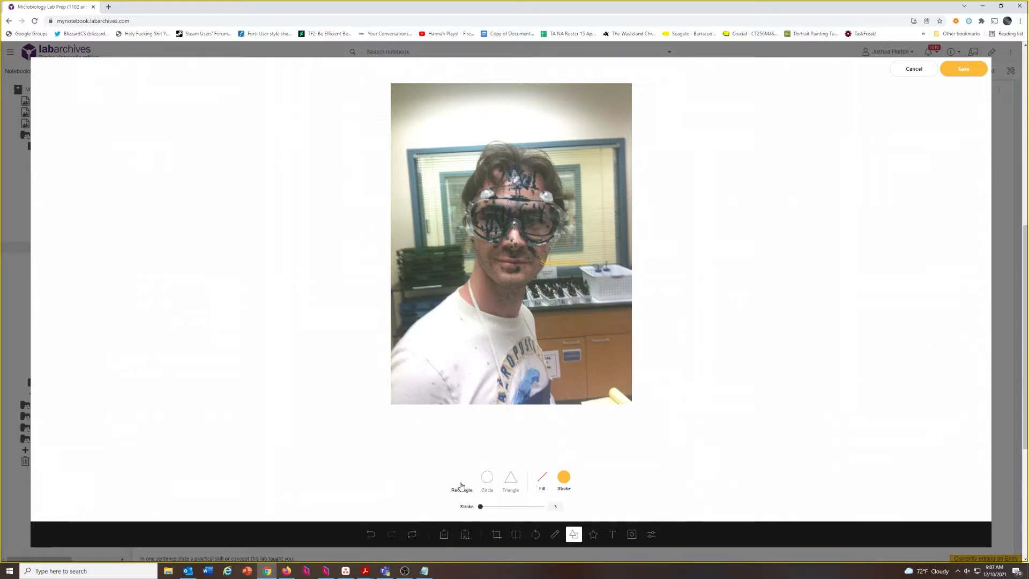
{"action": "left_click_drag", "start_coordinate": [430, 114], "coordinate": [594, 302]}
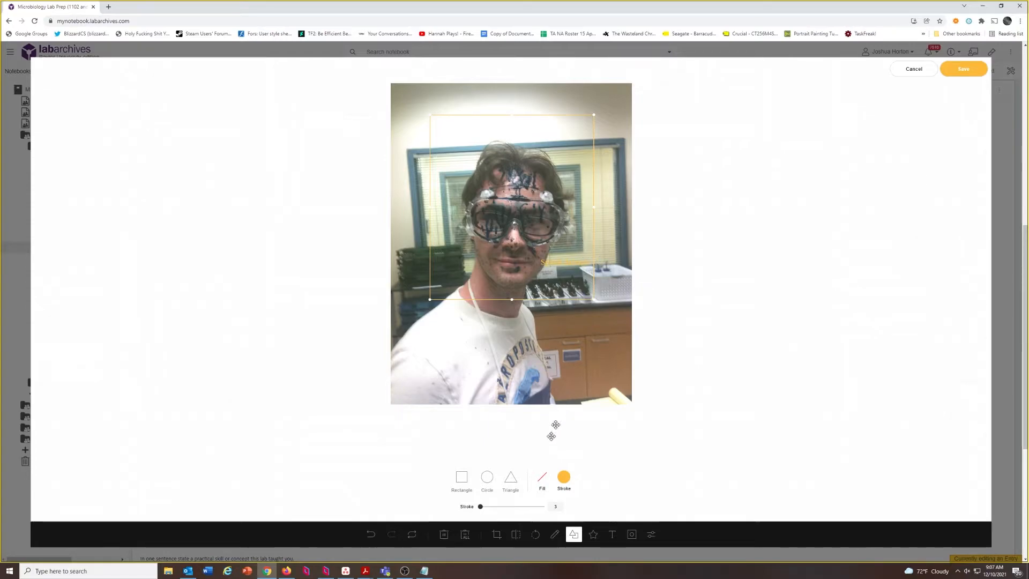
{"action": "left_click", "coordinate": [564, 477]}
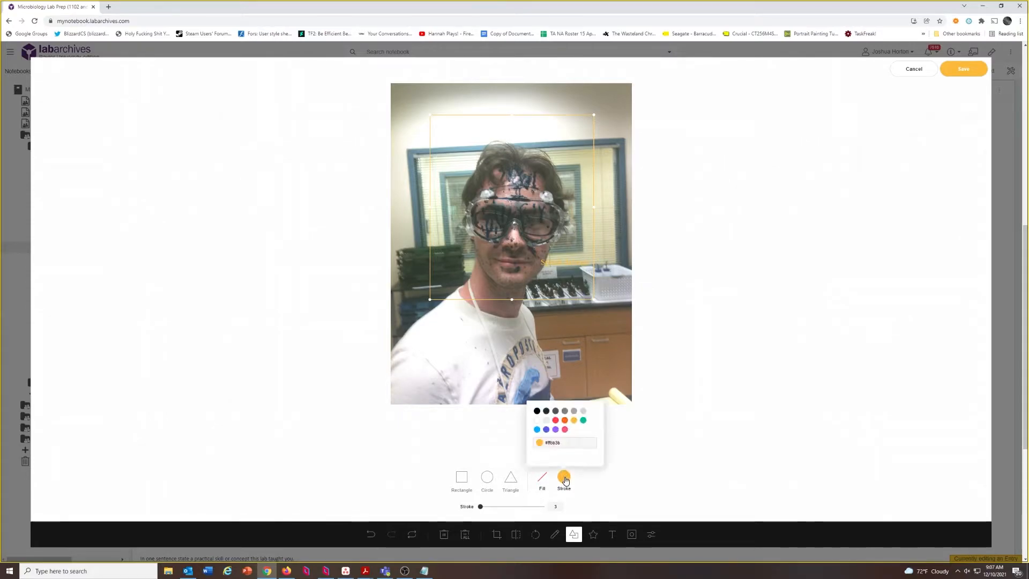
{"action": "left_click", "coordinate": [583, 420]}
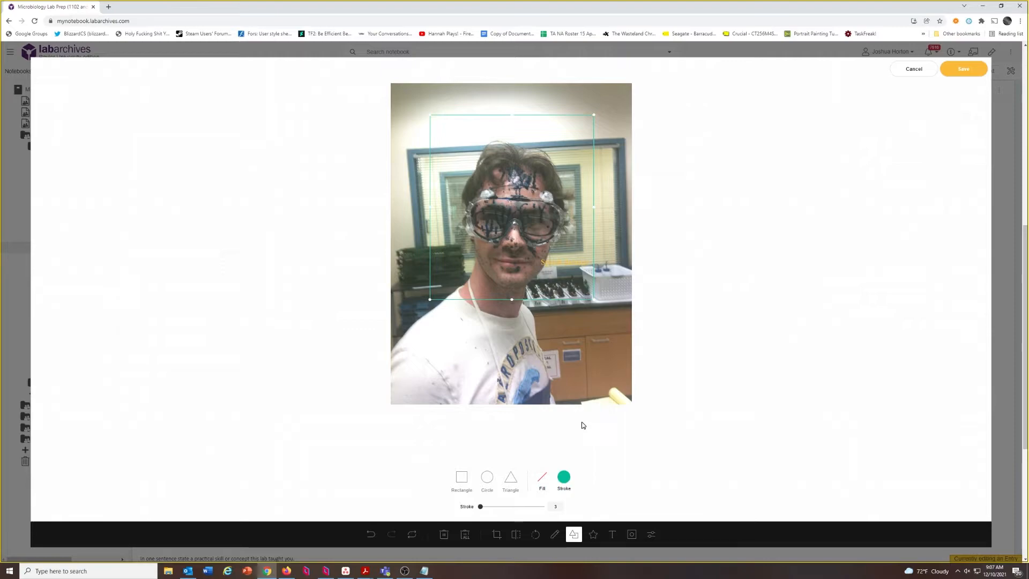
Fill the rectangle over the person's head with pink.
{"action": "left_click", "coordinate": [543, 480]}
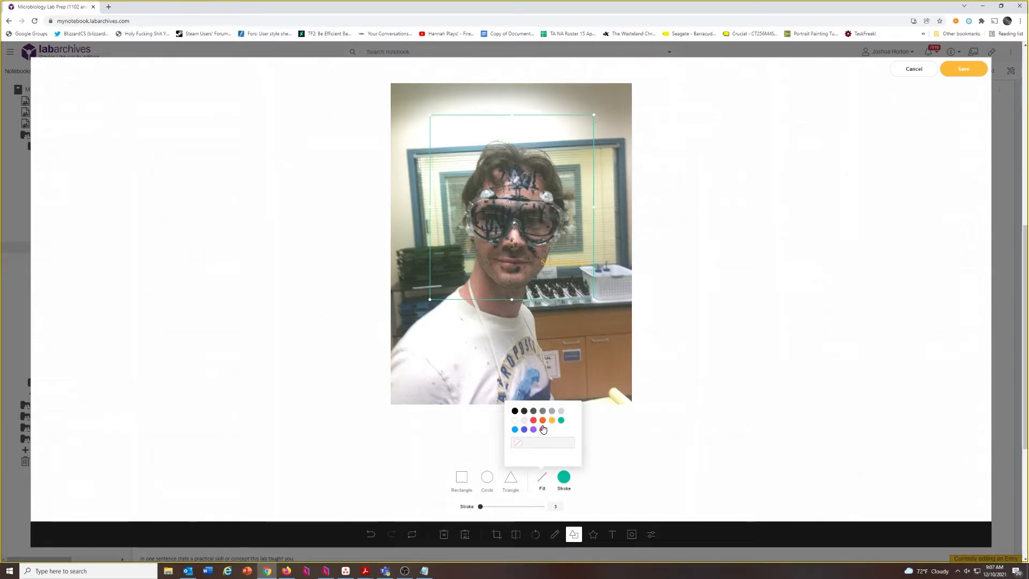
{"action": "left_click", "coordinate": [542, 433]}
{"action": "left_click", "coordinate": [543, 477]}
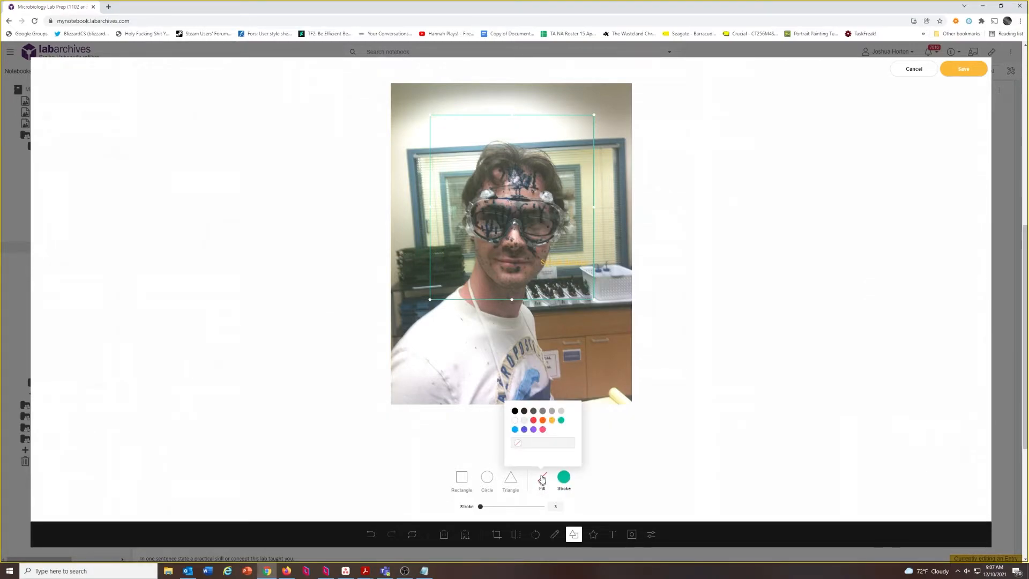
{"action": "left_click", "coordinate": [545, 429]}
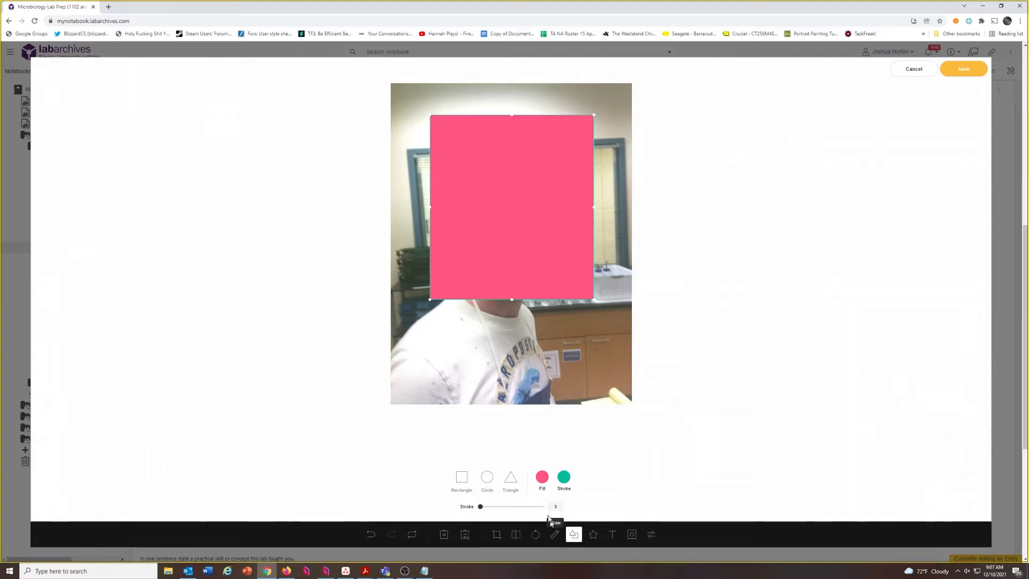
Change the rectangle's fill to white and thicken its stroke considerably.
{"action": "left_click", "coordinate": [541, 478]}
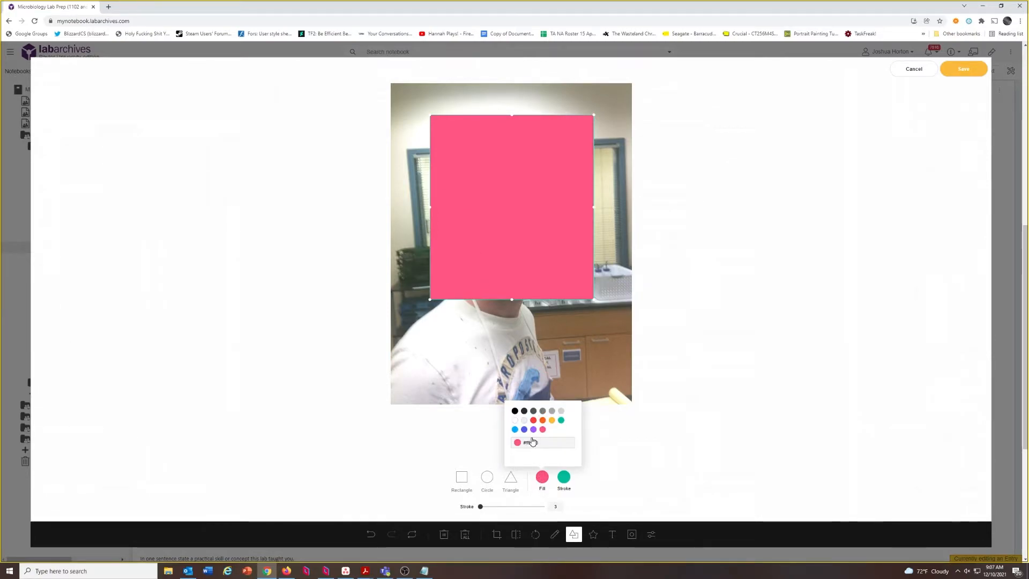
{"action": "left_click", "coordinate": [516, 421]}
{"action": "left_click", "coordinate": [541, 478]}
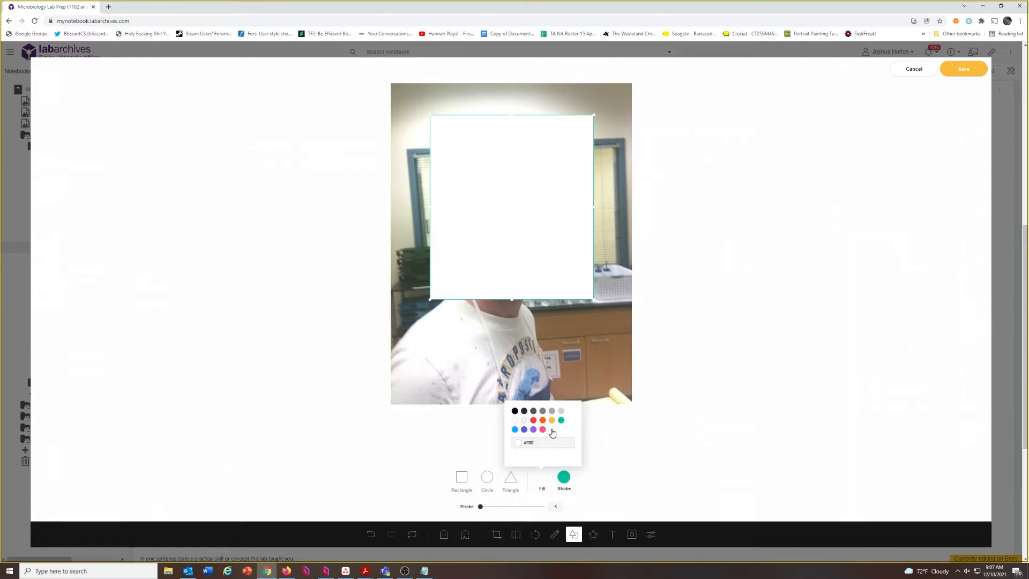
{"action": "left_click", "coordinate": [543, 449]}
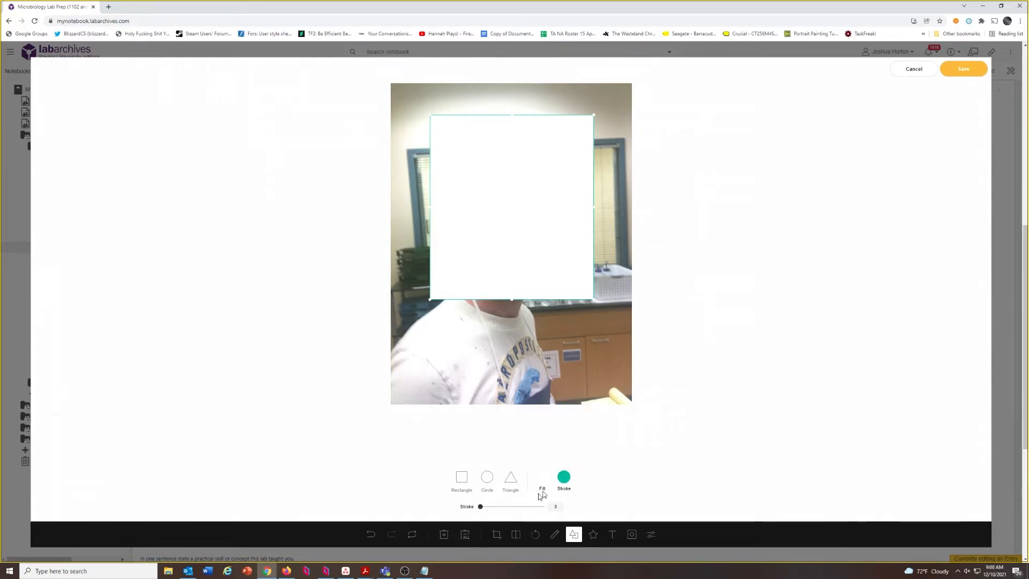
{"action": "mouse_move", "coordinate": [481, 507]}
{"action": "left_mouse_down"}
{"action": "mouse_move", "coordinate": [531, 507]}
{"action": "mouse_move", "coordinate": [497, 506]}
{"action": "left_mouse_up"}
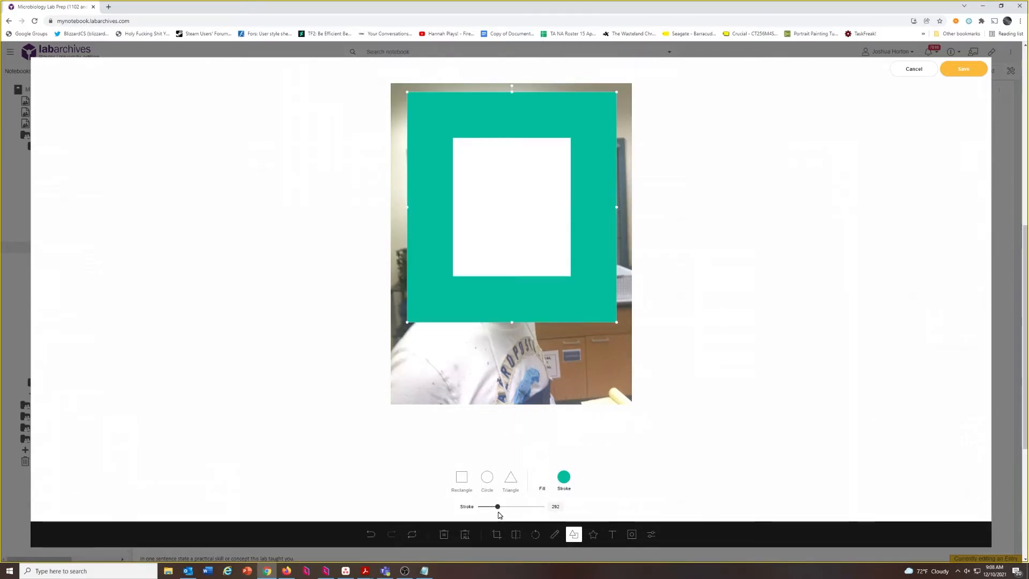
Reduce the rectangle's stroke thickness to 62 and try to clear its white fill.
{"action": "left_click_drag", "start_coordinate": [497, 507], "coordinate": [483, 507]}
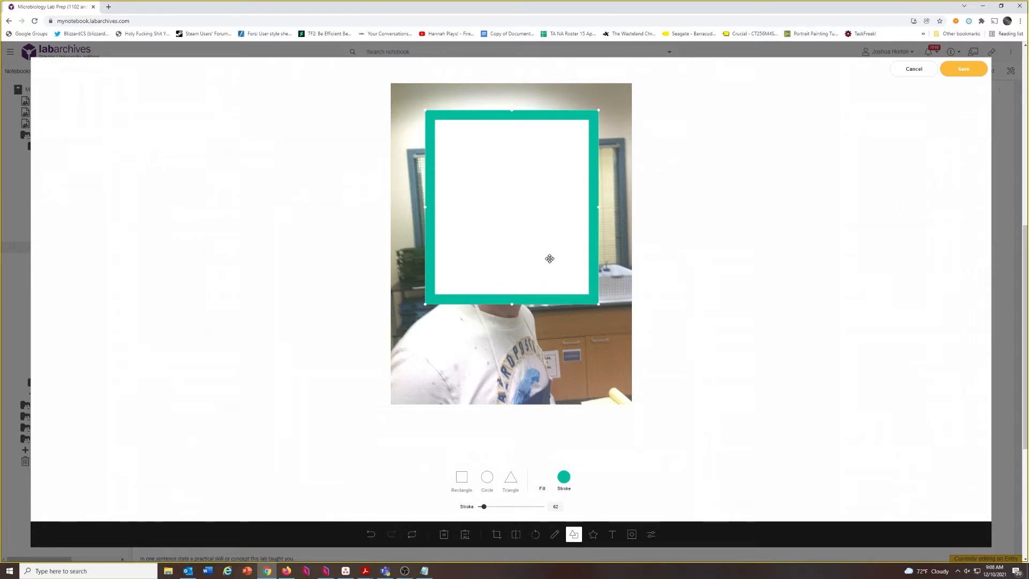
{"action": "left_click", "coordinate": [543, 486]}
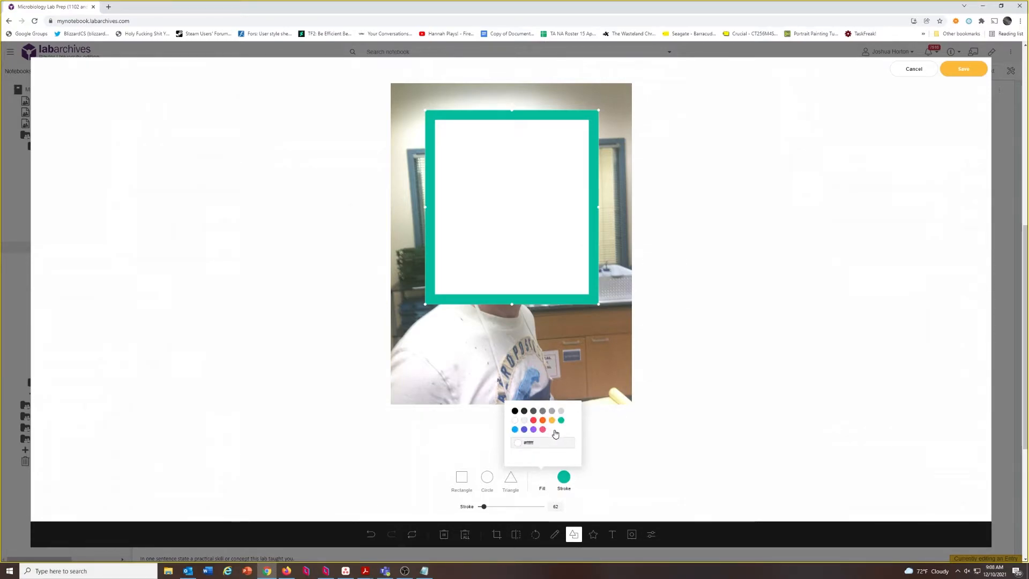
{"action": "left_click", "coordinate": [553, 433]}
{"action": "left_click", "coordinate": [548, 475]}
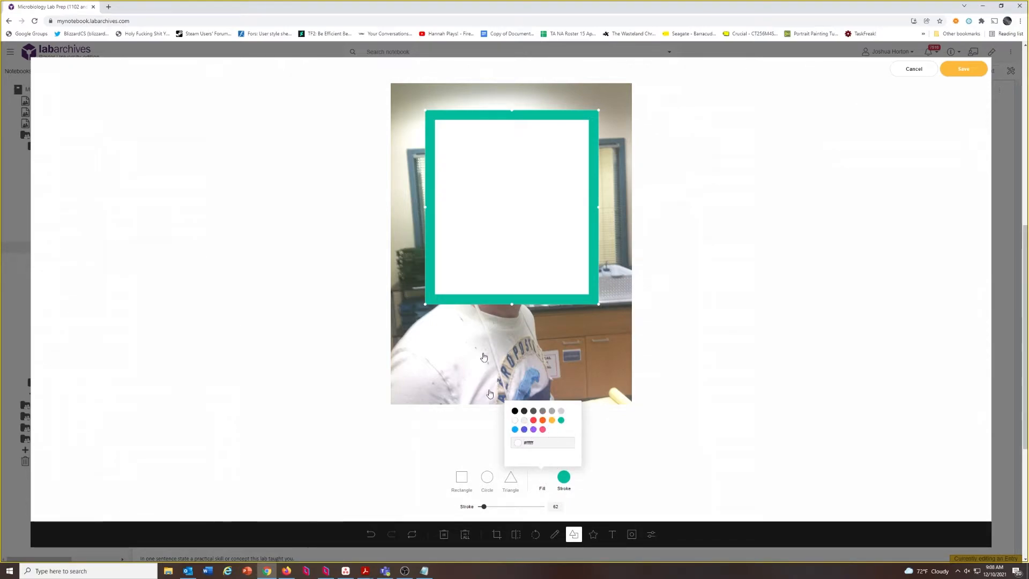
Undo the rectangle's fill and stroke thickness changes back to the thin, unfilled green outline.
{"action": "left_click", "coordinate": [371, 534]}
{"action": "left_click", "coordinate": [371, 535]}
{"action": "left_click", "coordinate": [372, 535]}
{"action": "left_click", "coordinate": [371, 534]}
{"action": "left_click", "coordinate": [371, 534]}
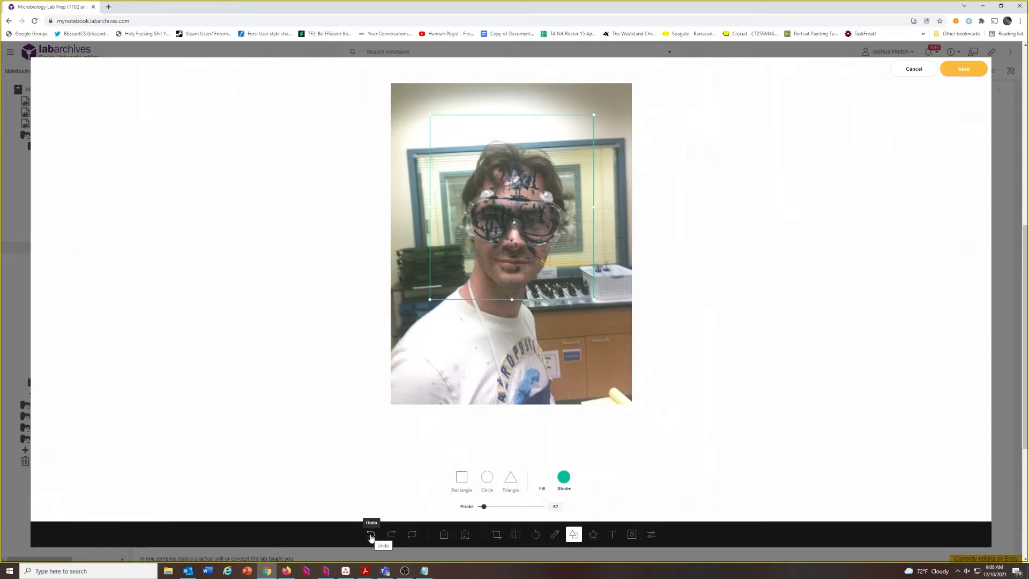
Crop the image to the area around the person's head and shoulders, keeping the green outline inside the crop.
{"action": "left_click", "coordinate": [593, 534]}
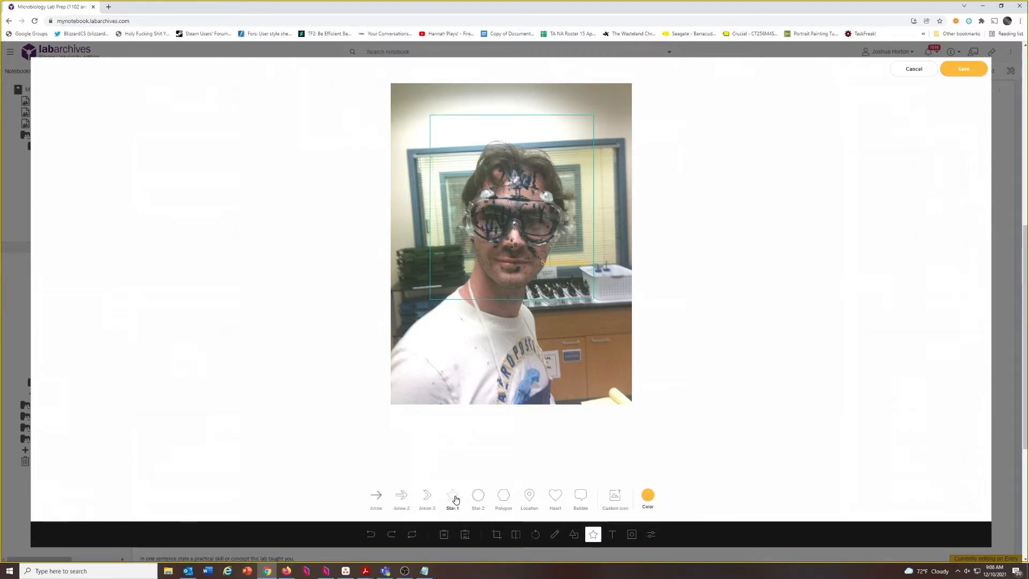
{"action": "left_click", "coordinate": [612, 535]}
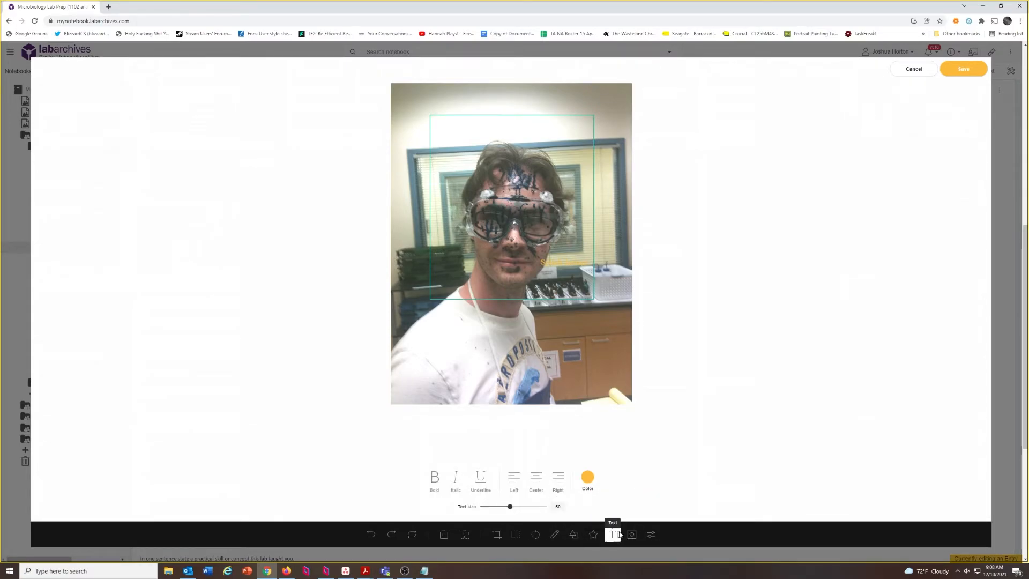
{"action": "left_click", "coordinate": [497, 535]}
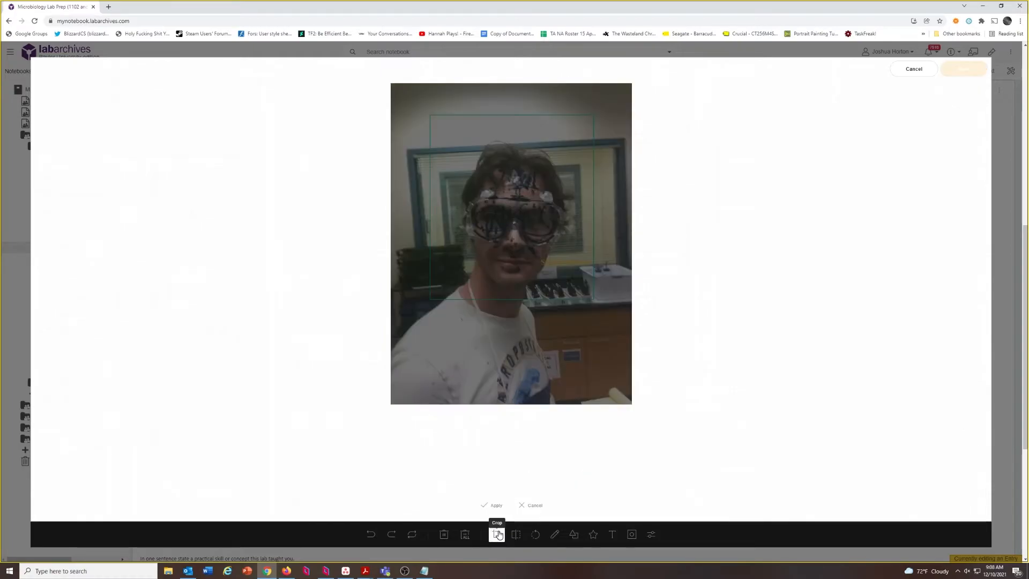
{"action": "left_click_drag", "start_coordinate": [599, 334], "coordinate": [422, 100]}
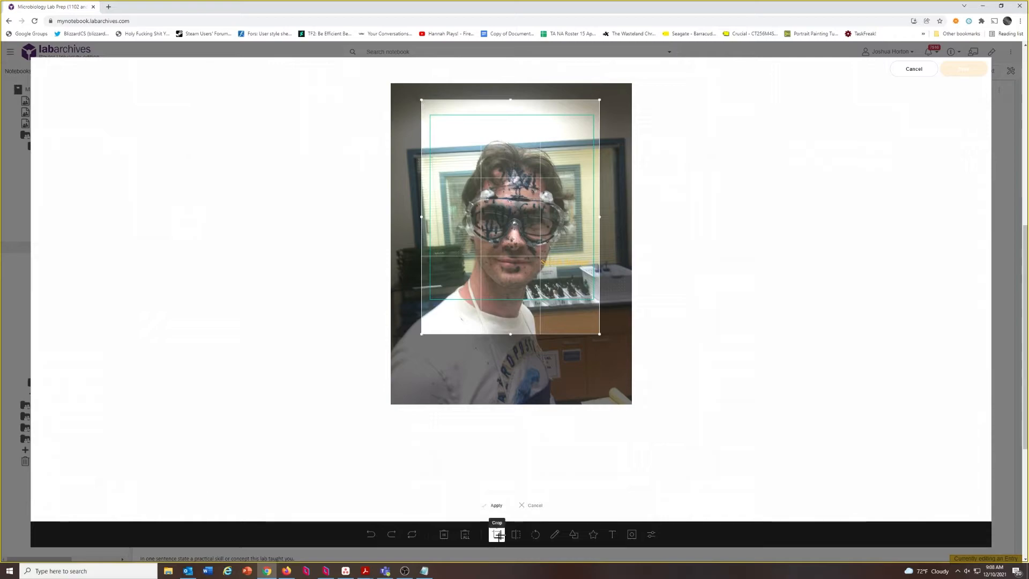
{"action": "left_click", "coordinate": [495, 505]}
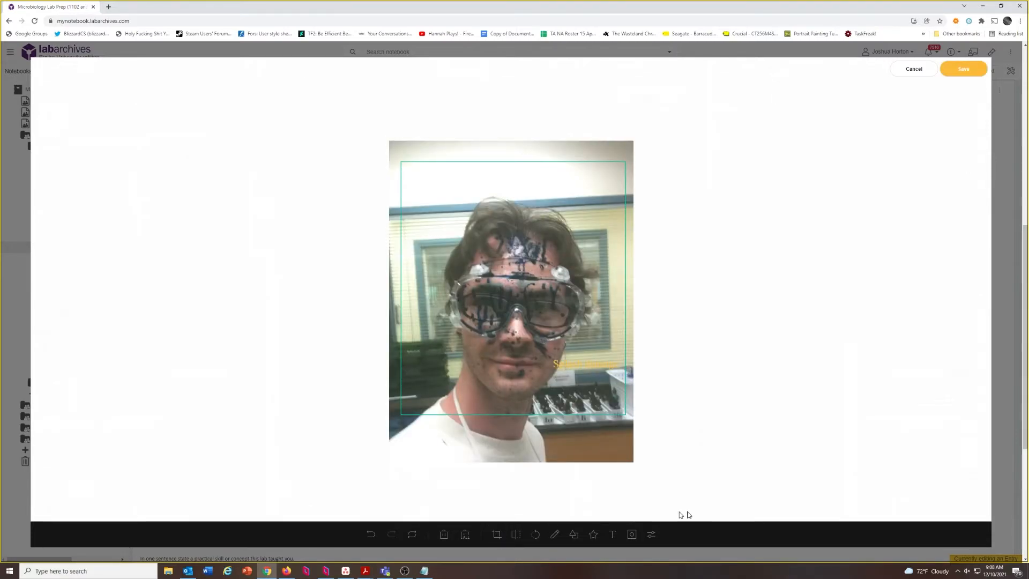
Try the Remove White filter and the Brightness adjustment on the cropped image, turning each off again.
{"action": "left_click", "coordinate": [652, 535]}
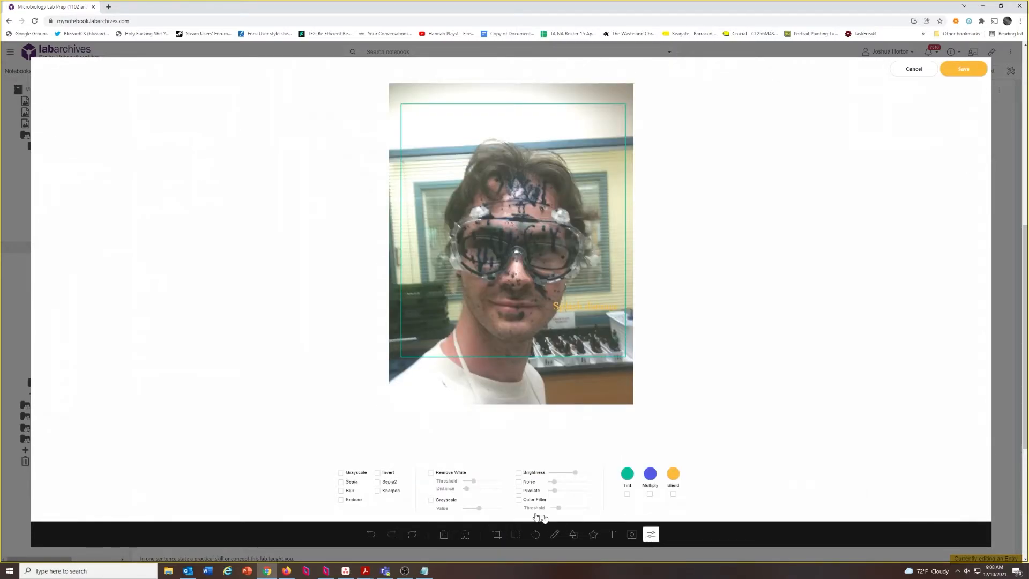
{"action": "left_click", "coordinate": [431, 473]}
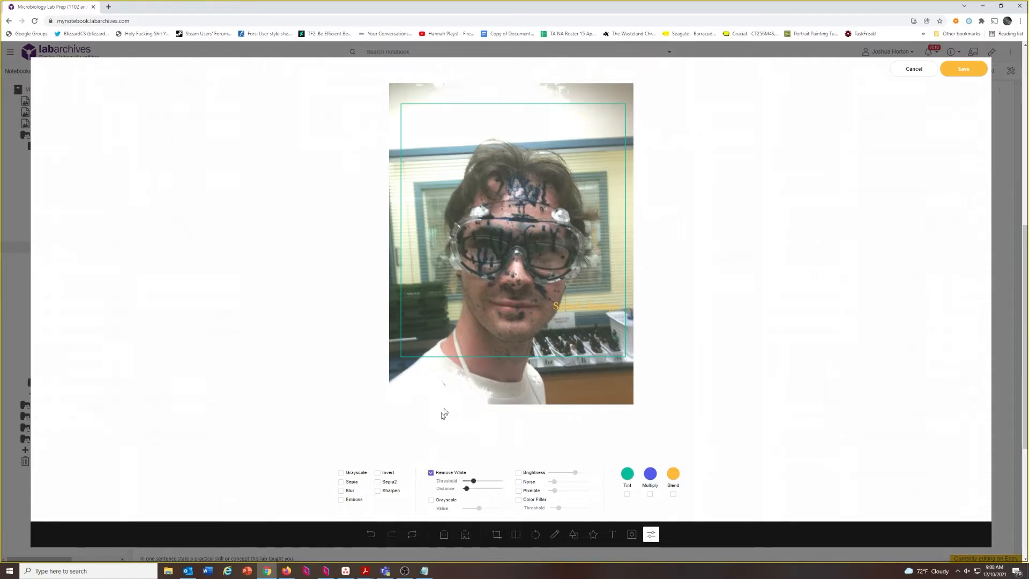
{"action": "left_click", "coordinate": [431, 473]}
{"action": "left_click", "coordinate": [518, 474]}
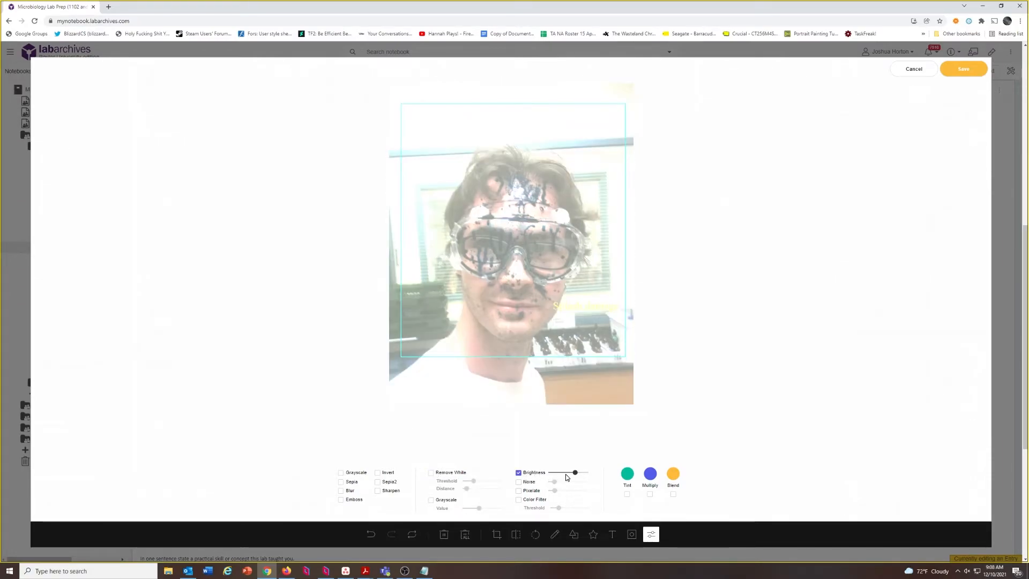
{"action": "left_click_drag", "start_coordinate": [573, 476], "coordinate": [556, 476]}
{"action": "left_click_drag", "start_coordinate": [550, 474], "coordinate": [571, 474]}
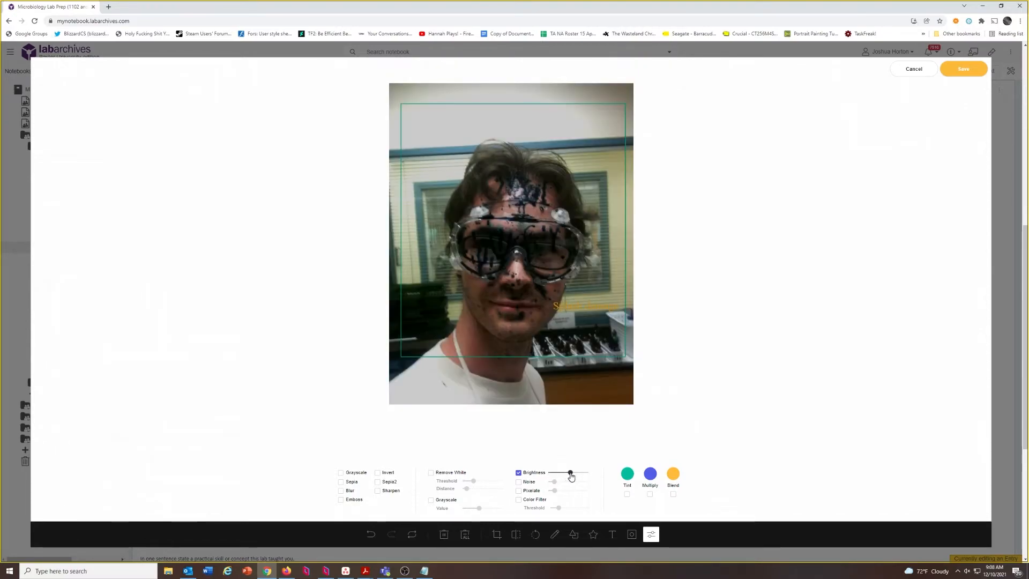
{"action": "left_click", "coordinate": [517, 473]}
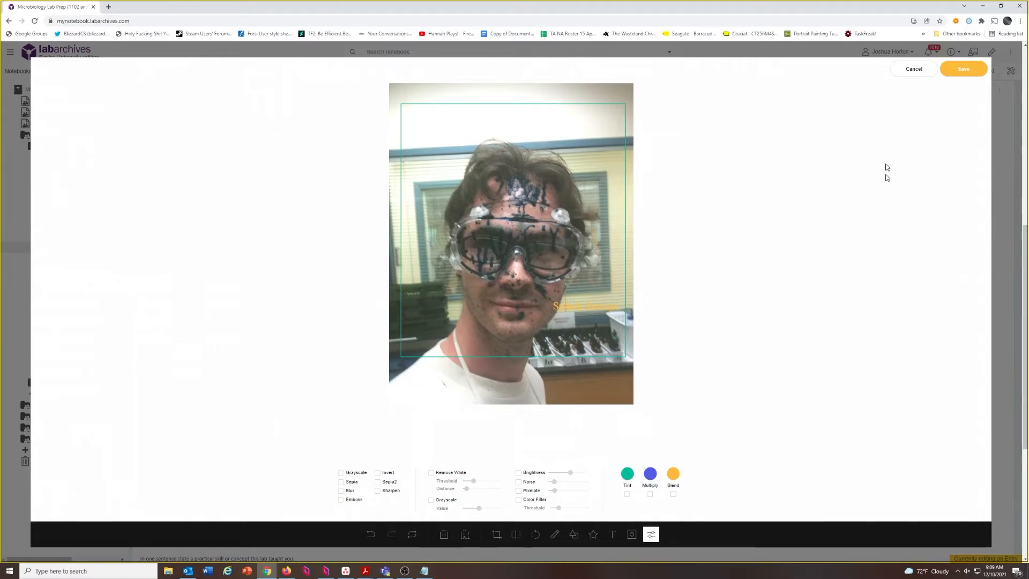
Save the edited image.
{"action": "left_click", "coordinate": [964, 69]}
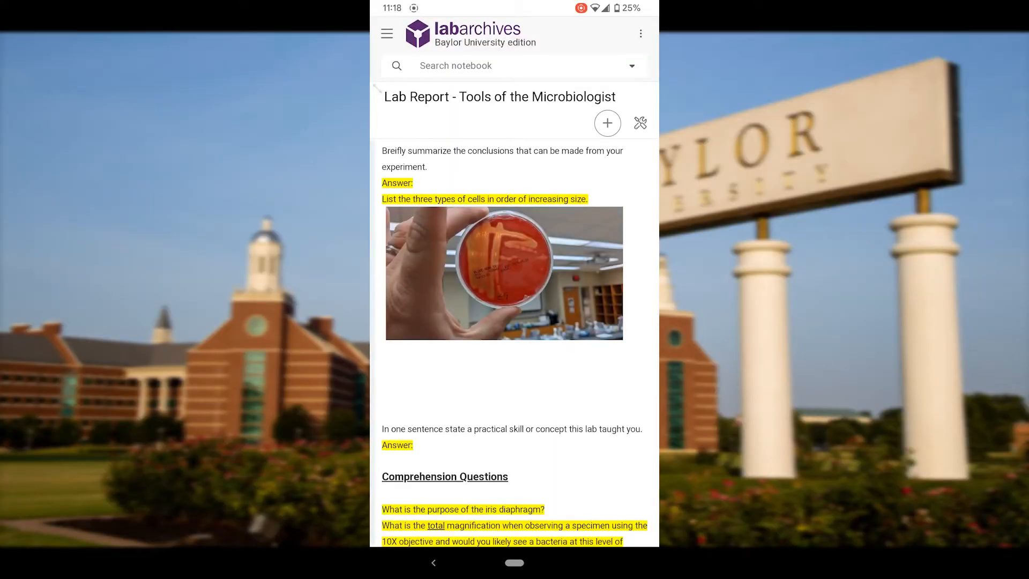
Open the lab report entry for editing on the phone and select the petri dish image.
{"action": "left_click", "coordinate": [473, 323]}
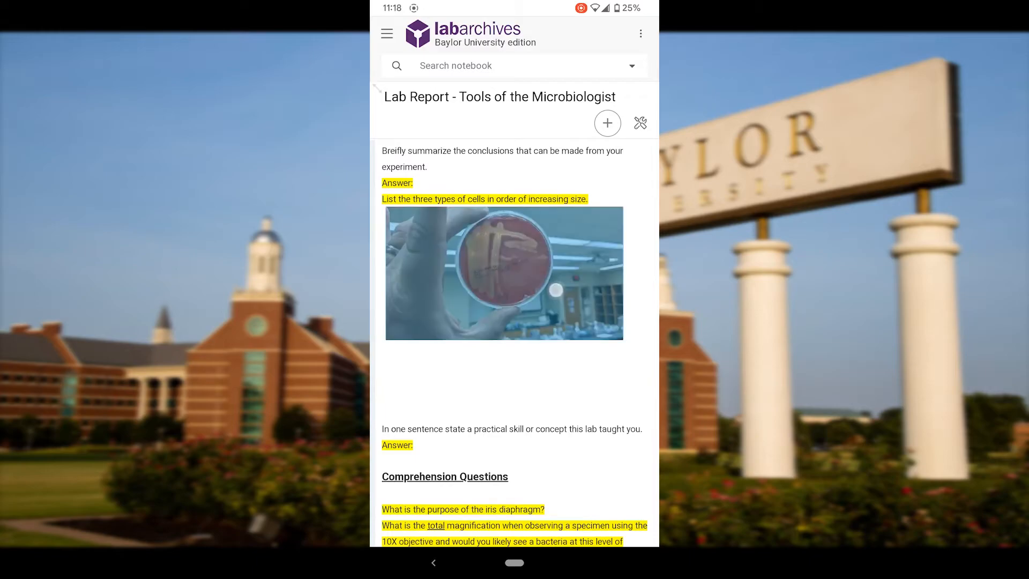
{"action": "left_click", "coordinate": [549, 485]}
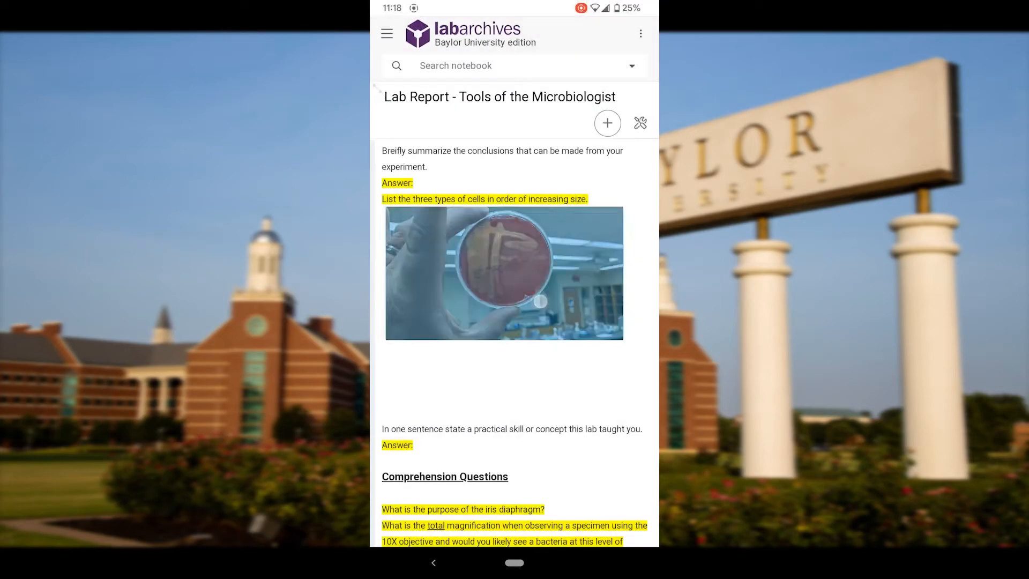
{"action": "left_click", "coordinate": [556, 320]}
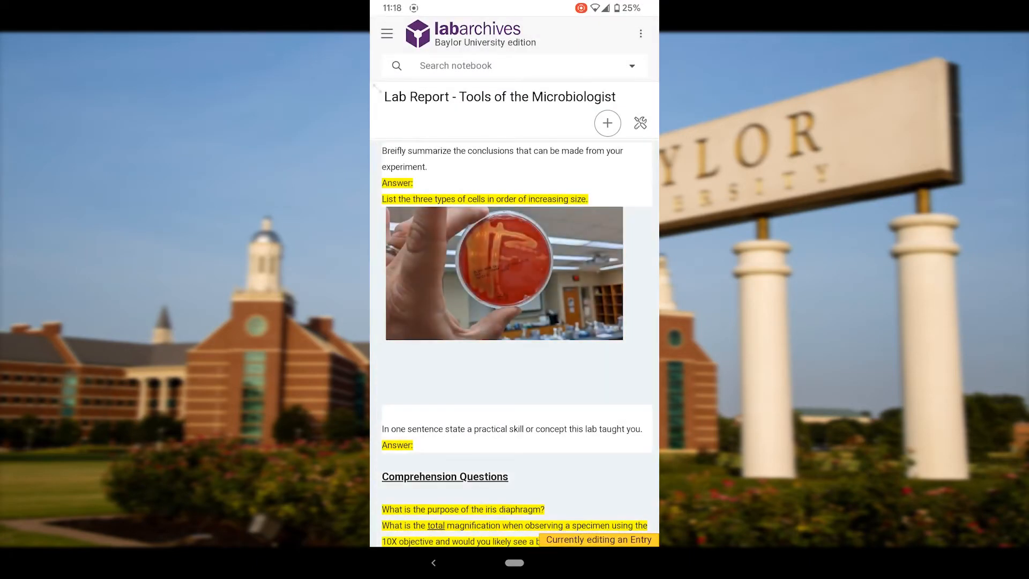
{"action": "scroll", "coordinate": [601, 343], "scroll_direction": "down", "scroll_amount": 15}
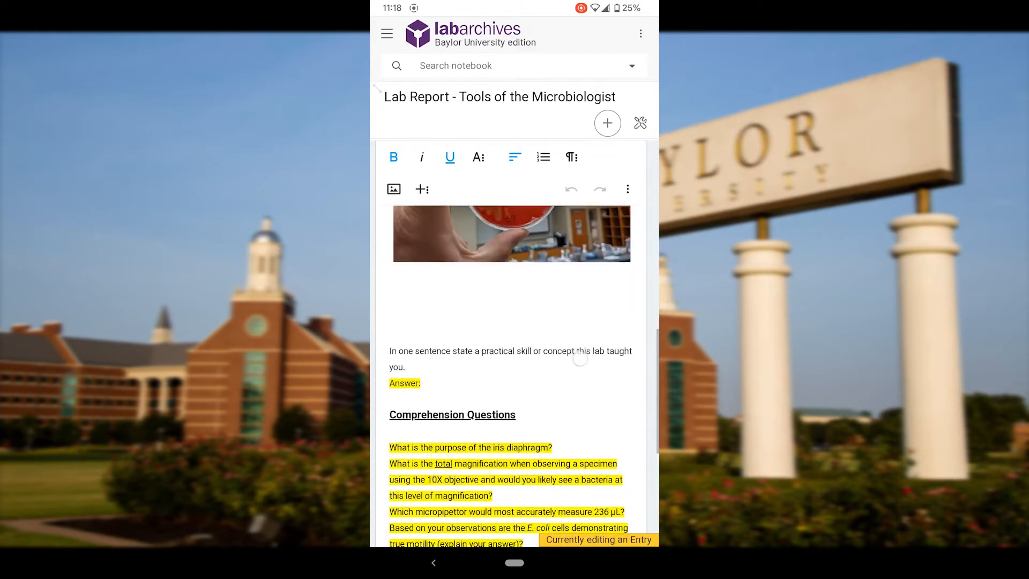
{"action": "scroll", "coordinate": [543, 429], "scroll_direction": "up", "scroll_amount": 3}
{"action": "left_click", "coordinate": [545, 357]}
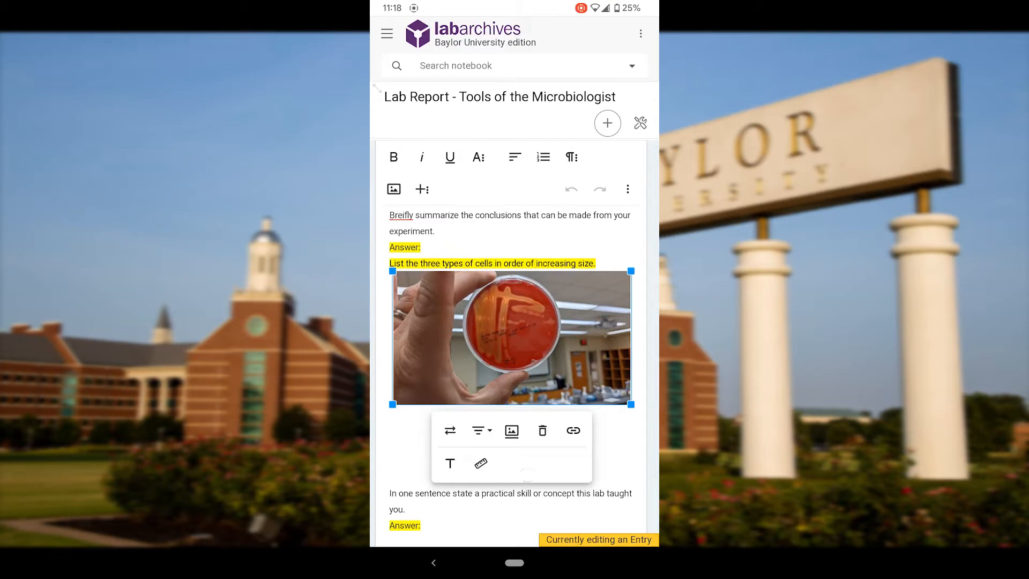
Look at the petri dish image's size and alternative text settings without changing them.
{"action": "left_click", "coordinate": [480, 464]}
{"action": "left_click", "coordinate": [449, 124]}
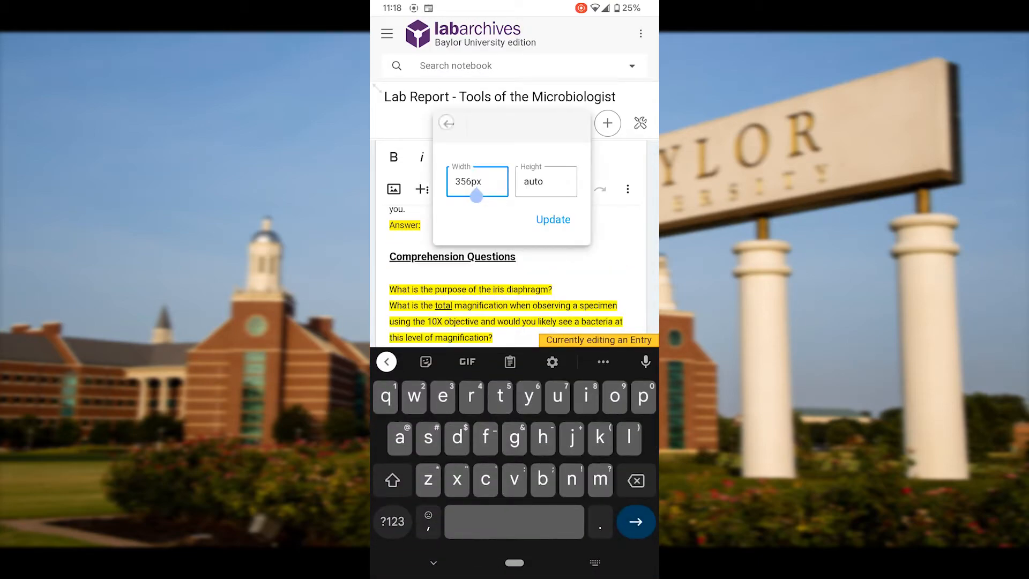
{"action": "left_click", "coordinate": [450, 163]}
{"action": "left_click", "coordinate": [448, 124]}
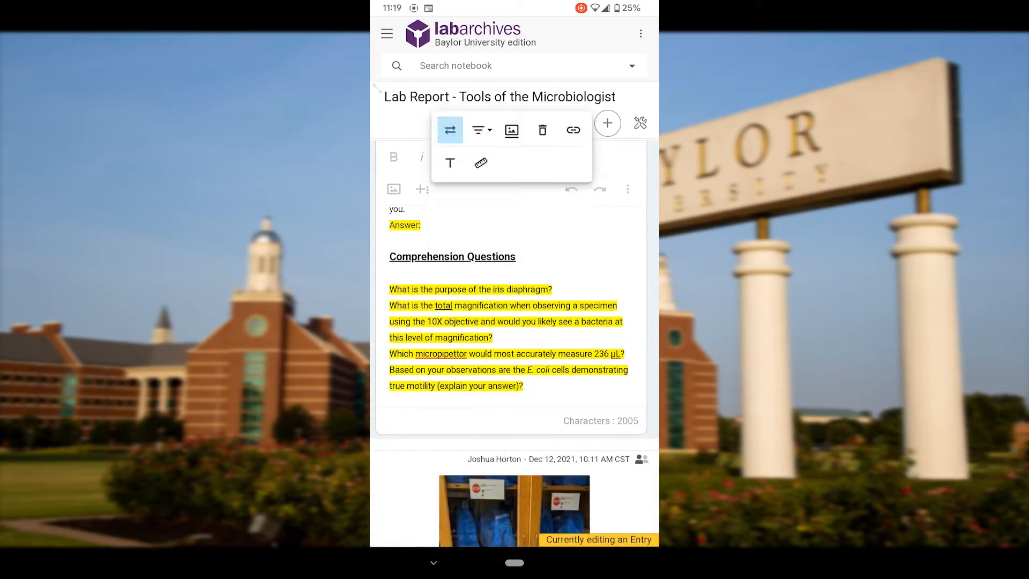
Add a caption below the petri dish image and edit its placeholder text to read "Image help".
{"action": "left_click", "coordinate": [512, 131]}
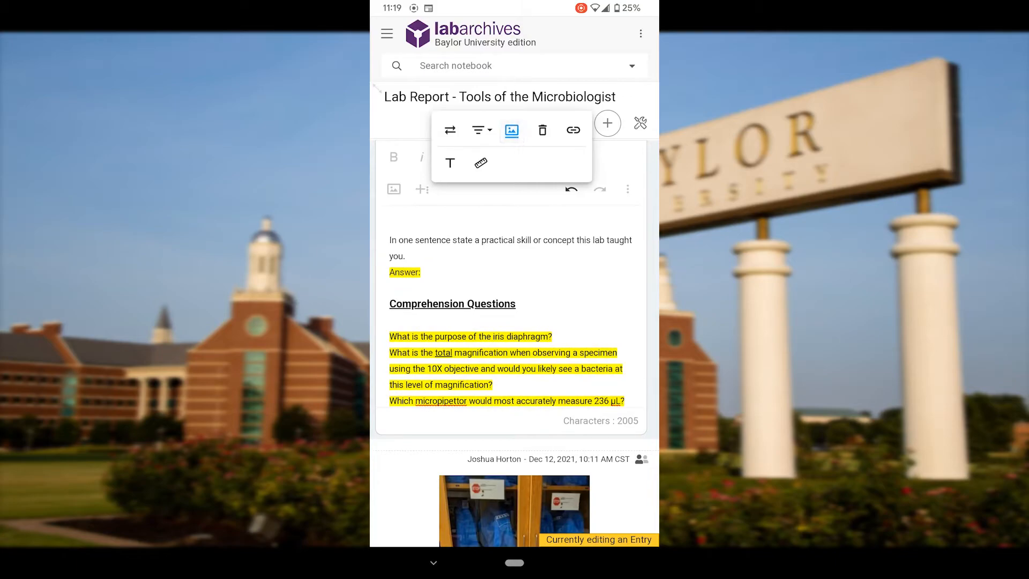
{"action": "scroll", "coordinate": [548, 407], "scroll_direction": "up", "scroll_amount": 4}
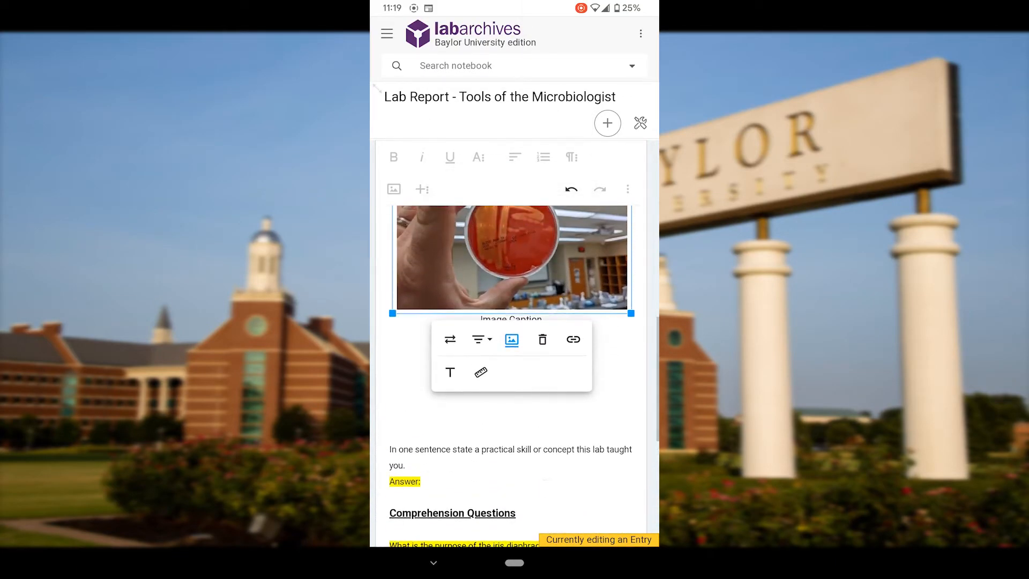
{"action": "left_click", "coordinate": [605, 351]}
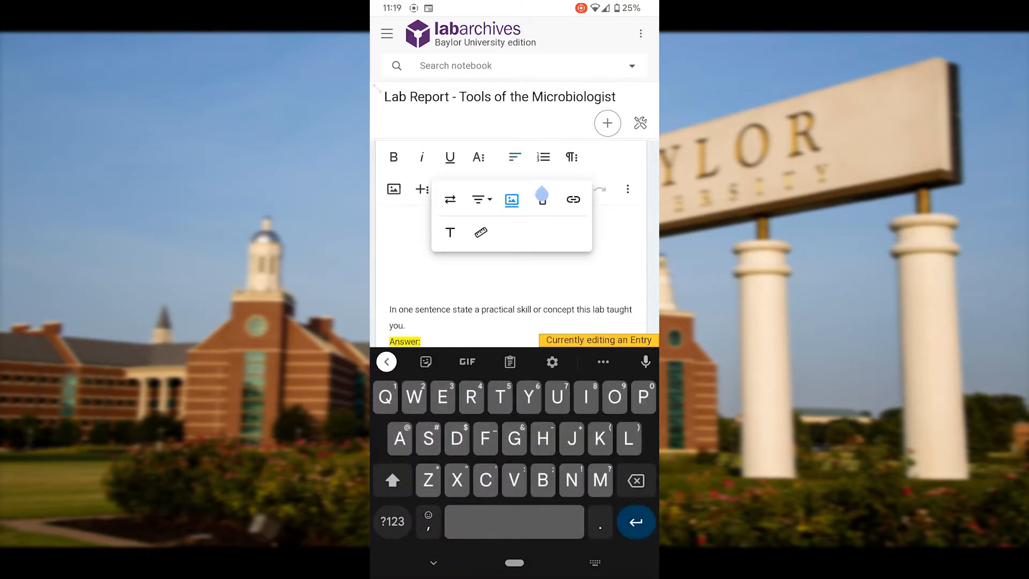
{"action": "key", "text": "BackSpace"}
{"action": "key", "text": "BackSpace"}
{"action": "key", "text": "BackSpace"}
{"action": "key", "text": "BackSpace"}
{"action": "key", "text": "BackSpace"}
{"action": "key", "text": "BackSpace"}
{"action": "key", "text": "BackSpace"}
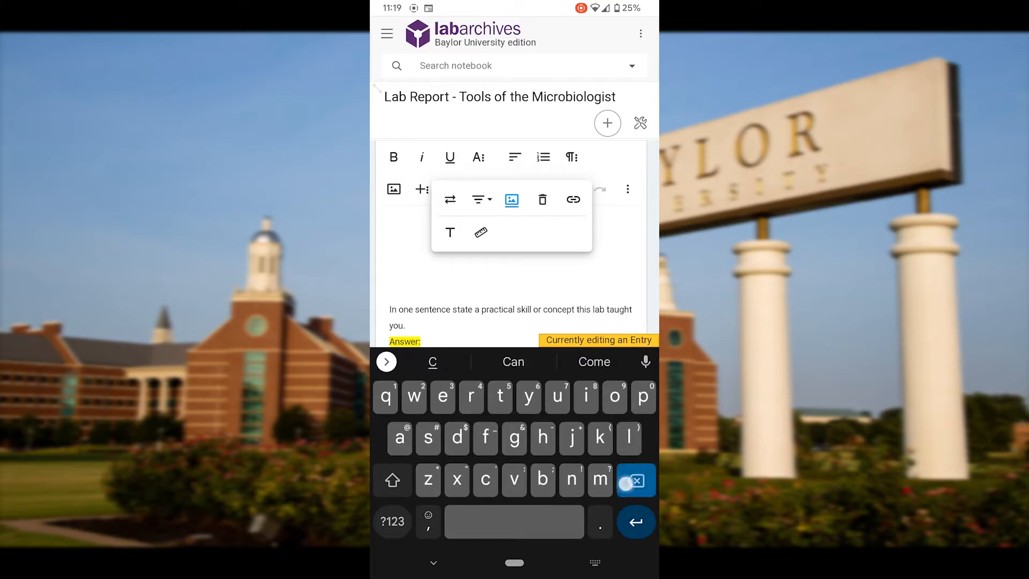
{"action": "type", "text": "hello"}
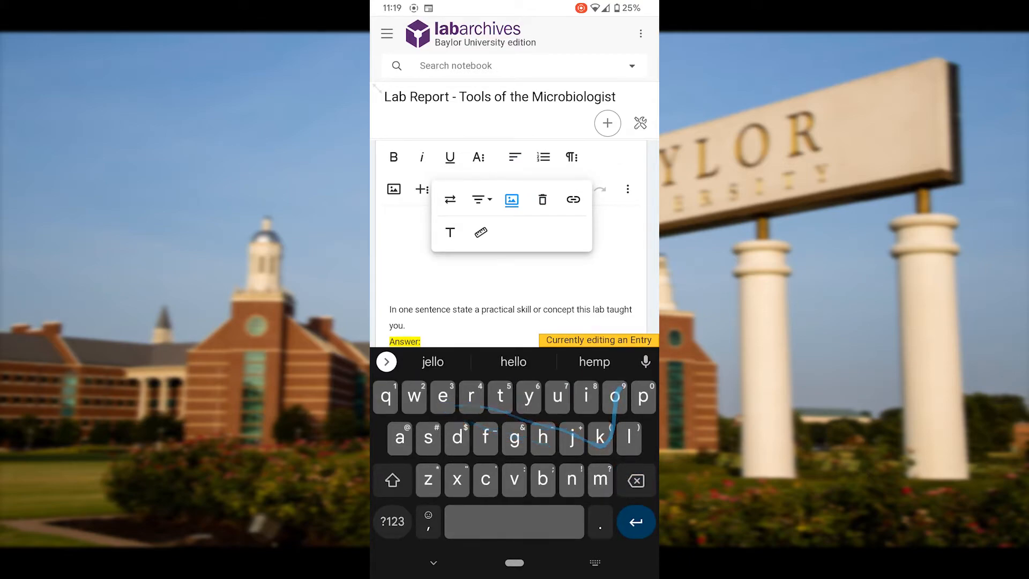
{"action": "key", "text": "Return"}
{"action": "left_click", "coordinate": [434, 563]}
{"action": "left_click", "coordinate": [391, 321]}
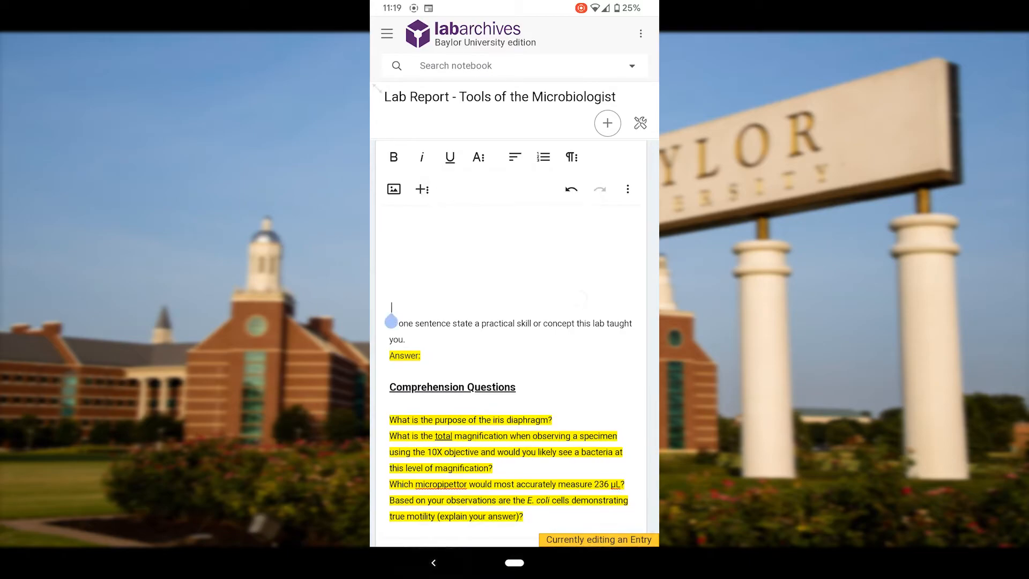
{"action": "scroll", "coordinate": [590, 300], "scroll_direction": "up", "scroll_amount": 3}
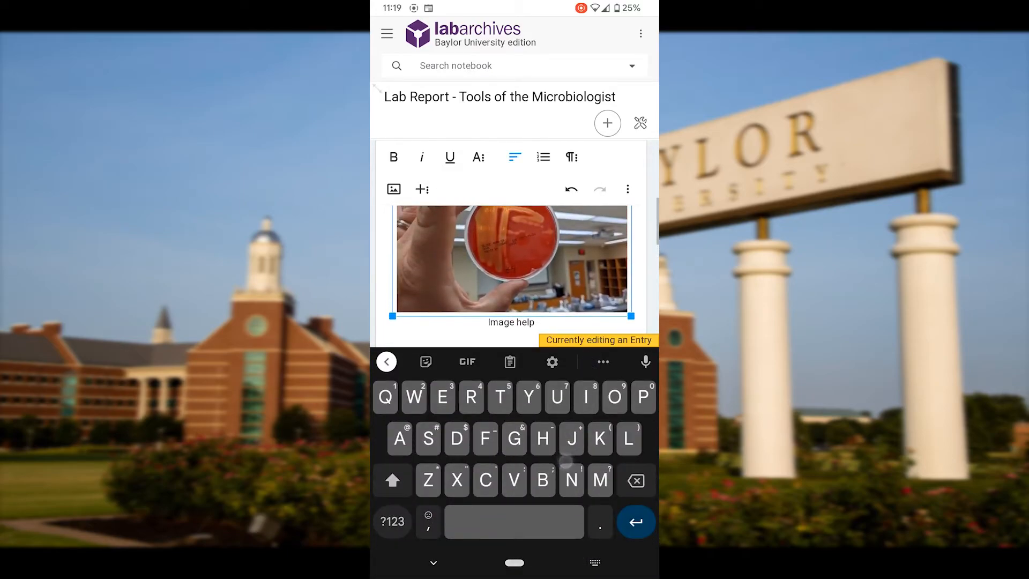
{"action": "left_click", "coordinate": [433, 563]}
Switch to the Chrome browser, open the same lab report entry for editing and select the petri dish image.
{"action": "left_click_drag", "start_coordinate": [502, 564], "coordinate": [640, 566]}
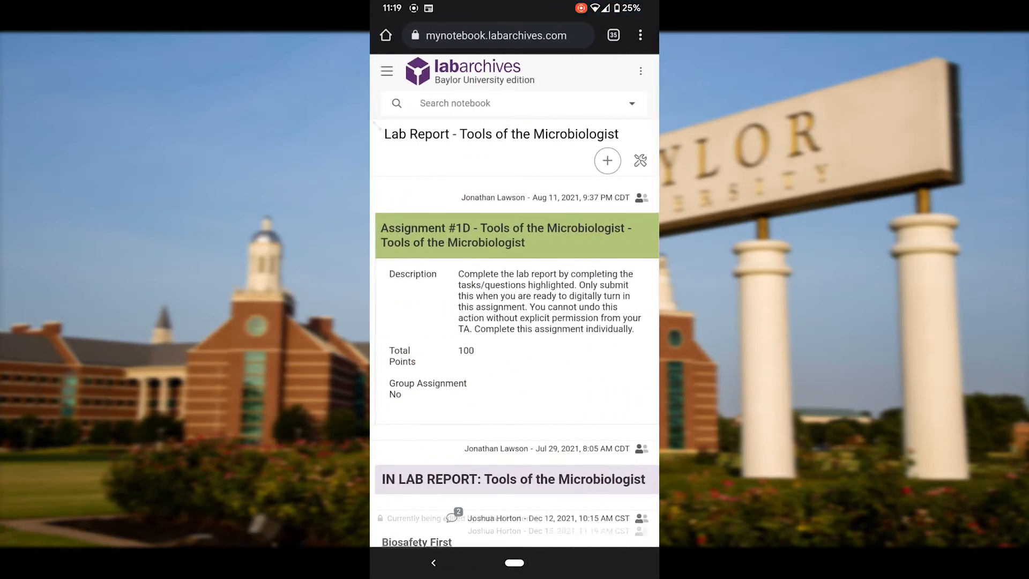
{"action": "scroll", "coordinate": [514, 354], "scroll_direction": "down", "scroll_amount": 7}
{"action": "scroll", "coordinate": [514, 359], "scroll_direction": "down", "scroll_amount": 10}
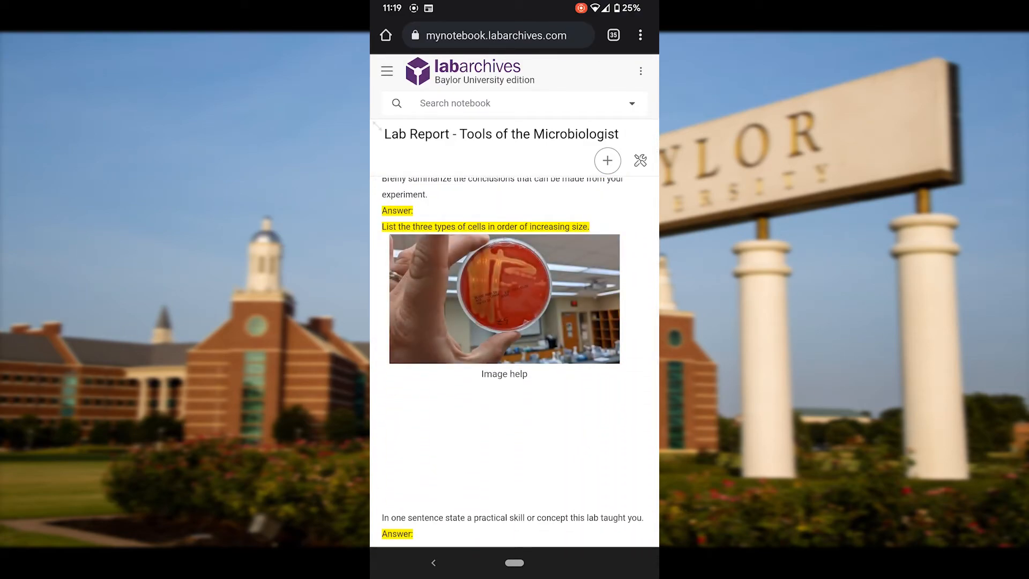
{"action": "left_click", "coordinate": [552, 341]}
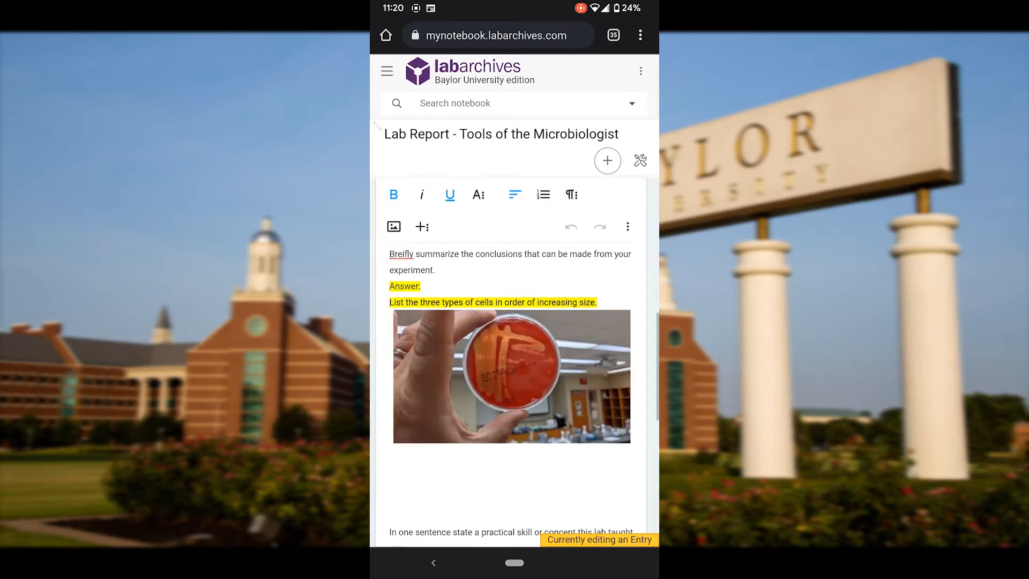
{"action": "left_click", "coordinate": [576, 396]}
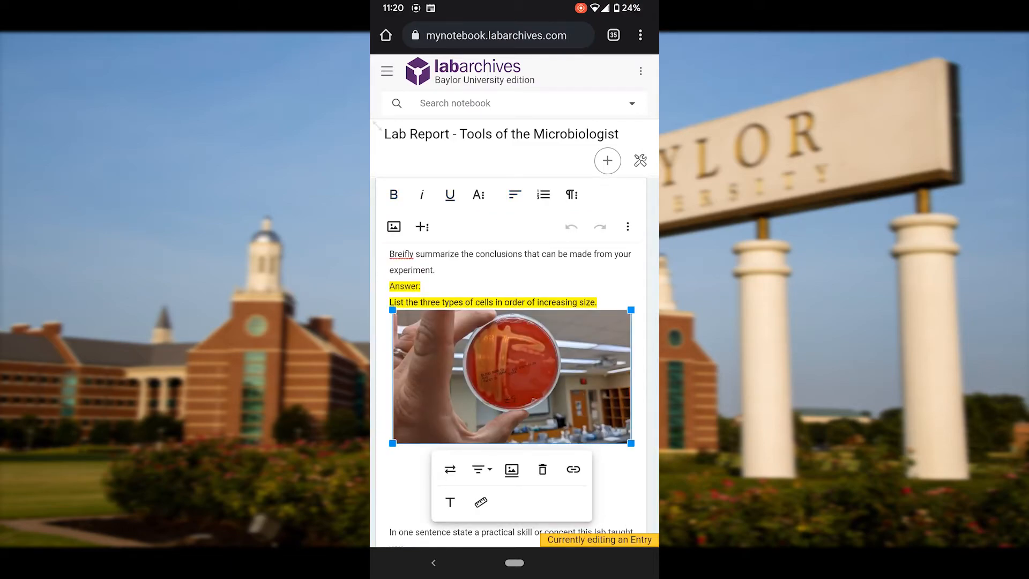
View the petri dish image's size settings and place the text cursor on the blank line below the image.
{"action": "left_click", "coordinate": [481, 502]}
{"action": "left_click", "coordinate": [449, 462]}
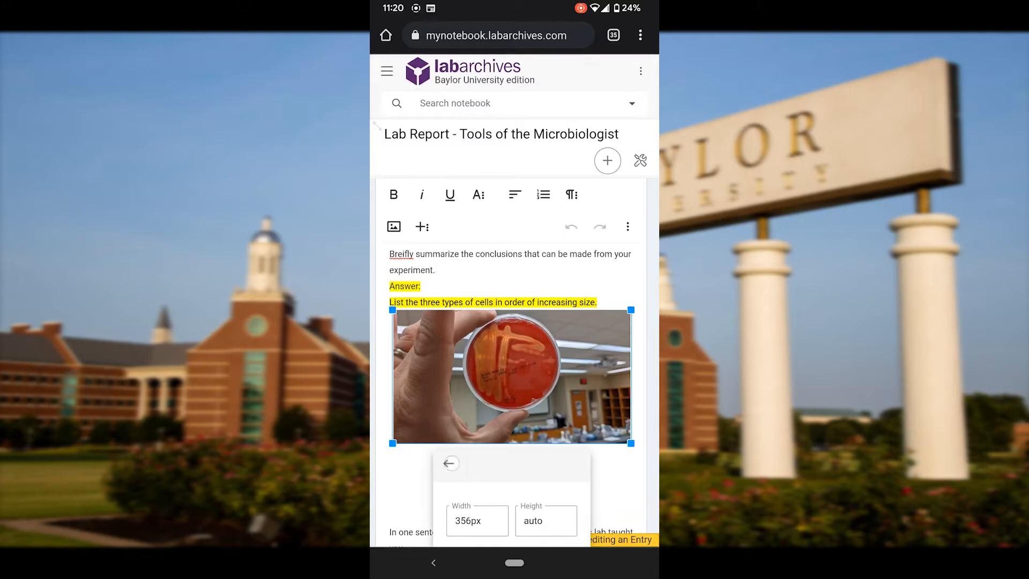
{"action": "left_click", "coordinate": [392, 480]}
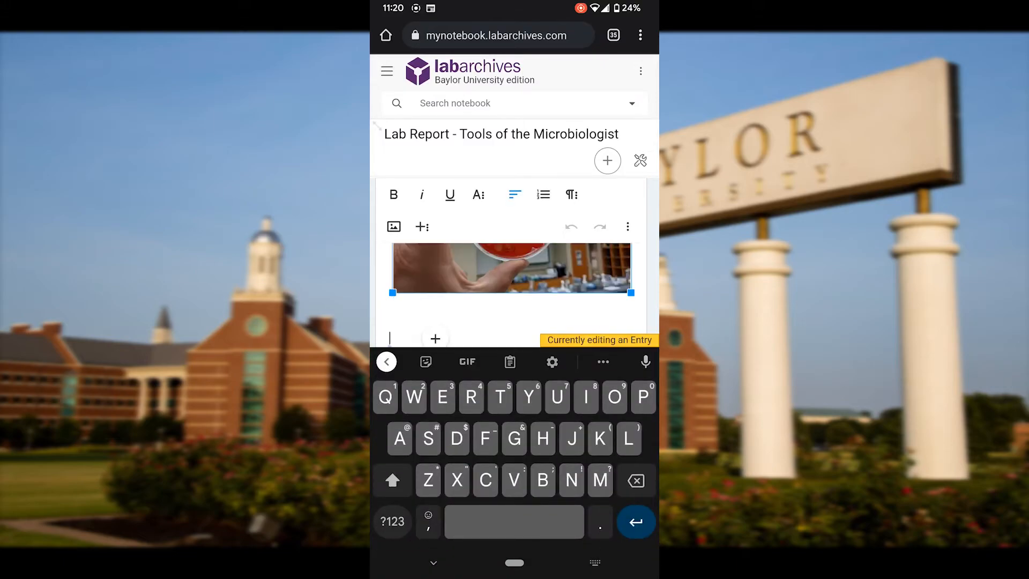
Switch the lab report page to the desktop version of the site and reload it despite the unsaved changes.
{"action": "left_click", "coordinate": [640, 35]}
{"action": "scroll", "coordinate": [611, 221], "scroll_direction": "down", "scroll_amount": 3}
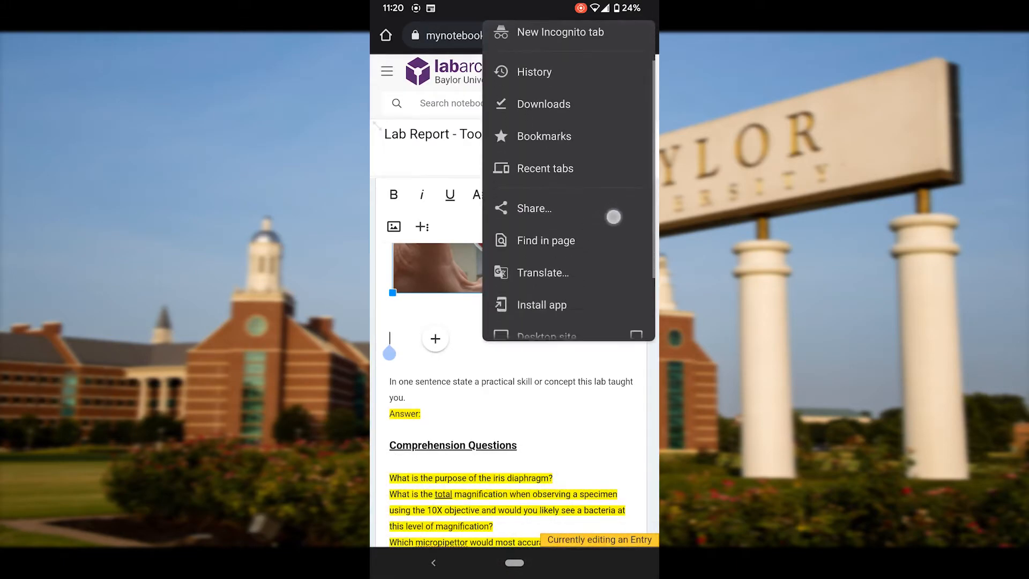
{"action": "left_click", "coordinate": [636, 253]}
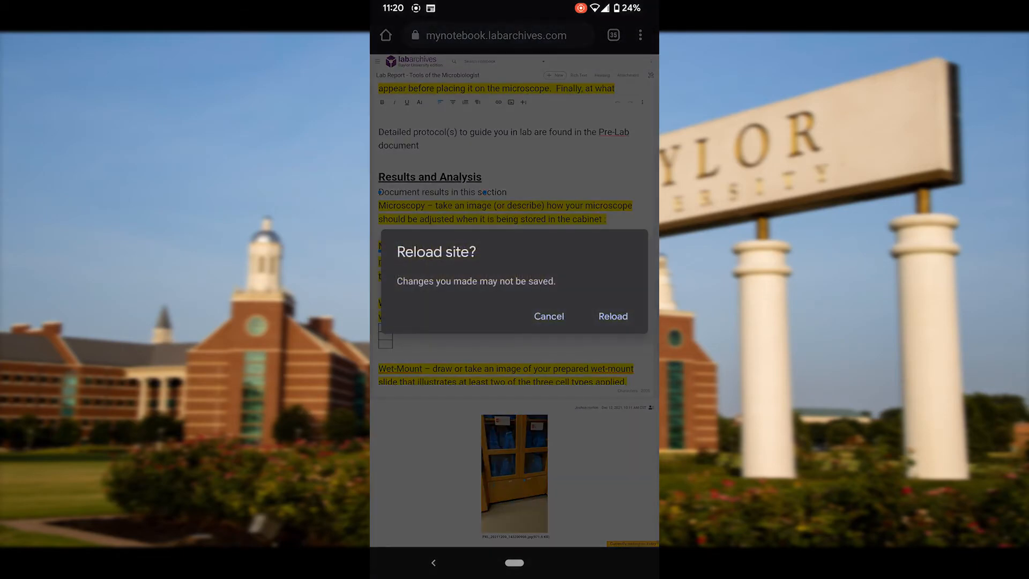
{"action": "left_click", "coordinate": [614, 316]}
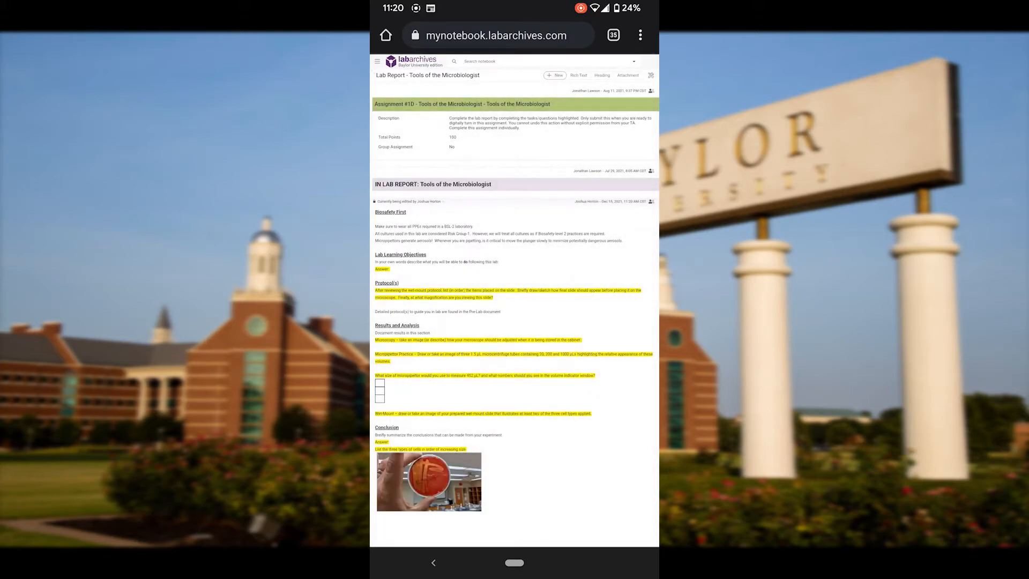
Reopen the lab report entry for editing on the desktop site and open the petri dish image in the image editor.
{"action": "scroll", "coordinate": [563, 375], "scroll_direction": "down", "scroll_amount": 5}
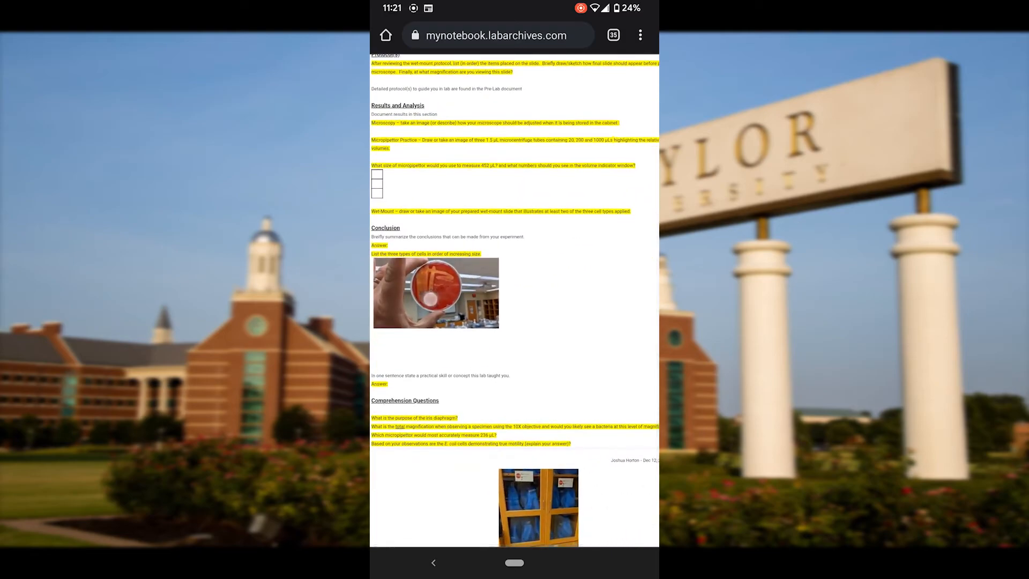
{"action": "double_click", "coordinate": [429, 298]}
{"action": "double_click", "coordinate": [439, 291]}
{"action": "right_click", "coordinate": [459, 301]}
{"action": "left_click", "coordinate": [508, 445]}
{"action": "double_click", "coordinate": [456, 298]}
{"action": "scroll", "coordinate": [542, 379], "scroll_direction": "up", "scroll_amount": 4}
{"action": "left_click", "coordinate": [378, 201]}
{"action": "scroll", "coordinate": [551, 364], "scroll_direction": "down", "scroll_amount": 6}
{"action": "left_click", "coordinate": [433, 461]}
{"action": "left_click", "coordinate": [433, 511]}
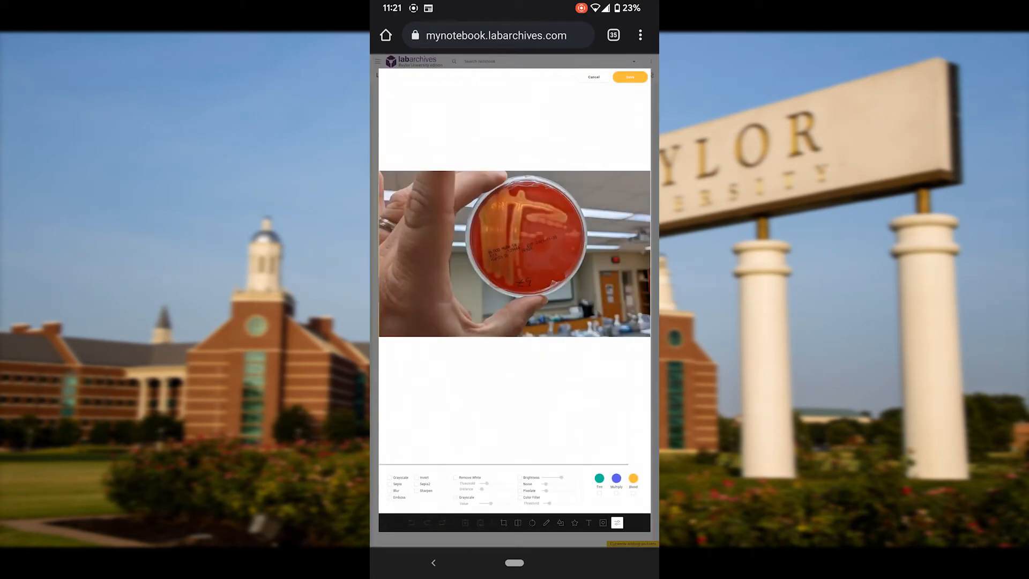
Draw a blue free line looping around the petri dish and shift it over toward the shelves in the photo.
{"action": "left_click", "coordinate": [546, 523]}
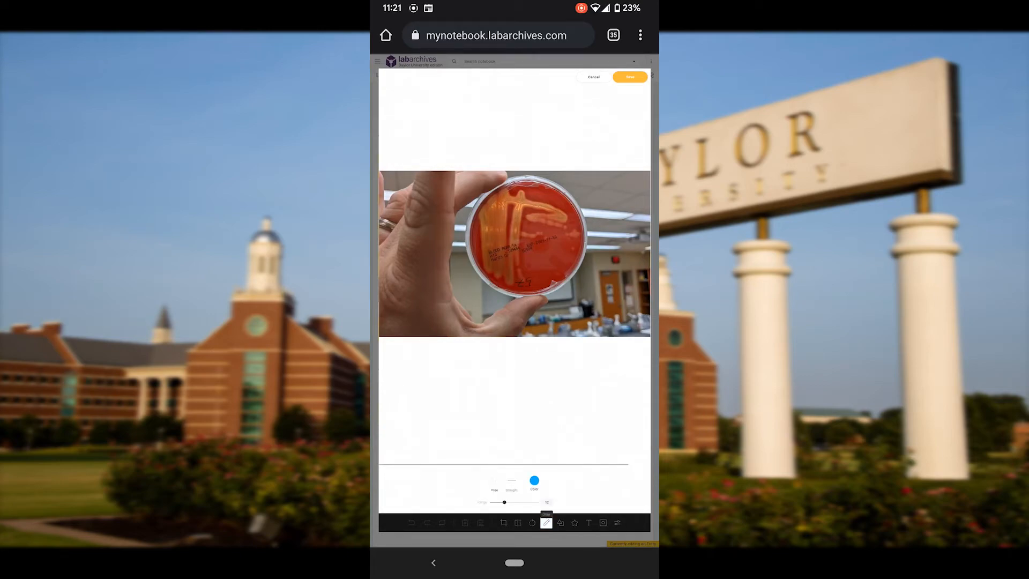
{"action": "mouse_move", "coordinate": [469, 286]}
{"action": "left_mouse_down"}
{"action": "mouse_move", "coordinate": [519, 201]}
{"action": "mouse_move", "coordinate": [572, 289]}
{"action": "mouse_move", "coordinate": [445, 298]}
{"action": "left_mouse_up"}
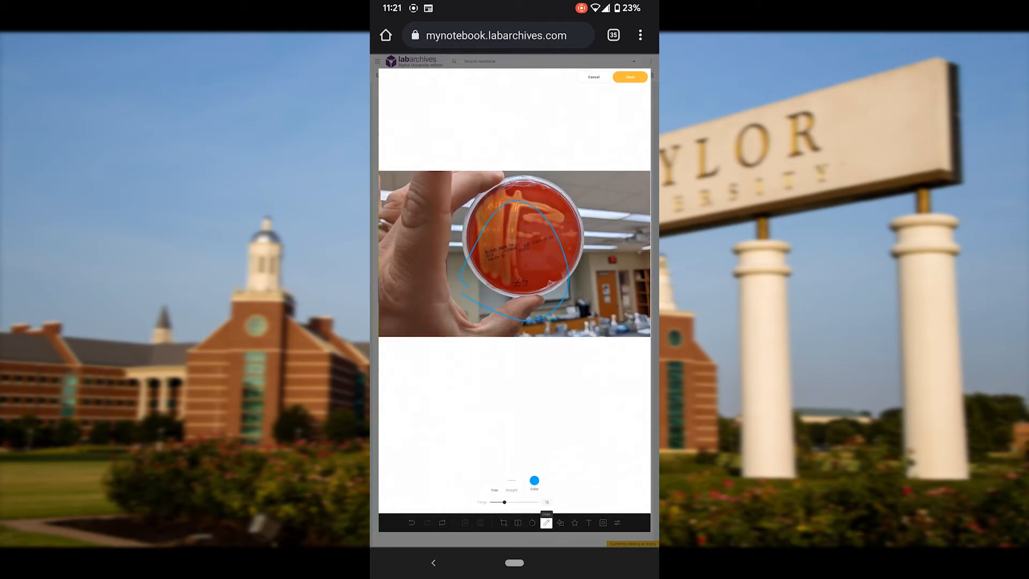
{"action": "left_click", "coordinate": [561, 523]}
{"action": "mouse_move", "coordinate": [476, 253]}
{"action": "left_mouse_down"}
{"action": "mouse_move", "coordinate": [568, 251]}
{"action": "mouse_move", "coordinate": [519, 252]}
{"action": "left_mouse_up"}
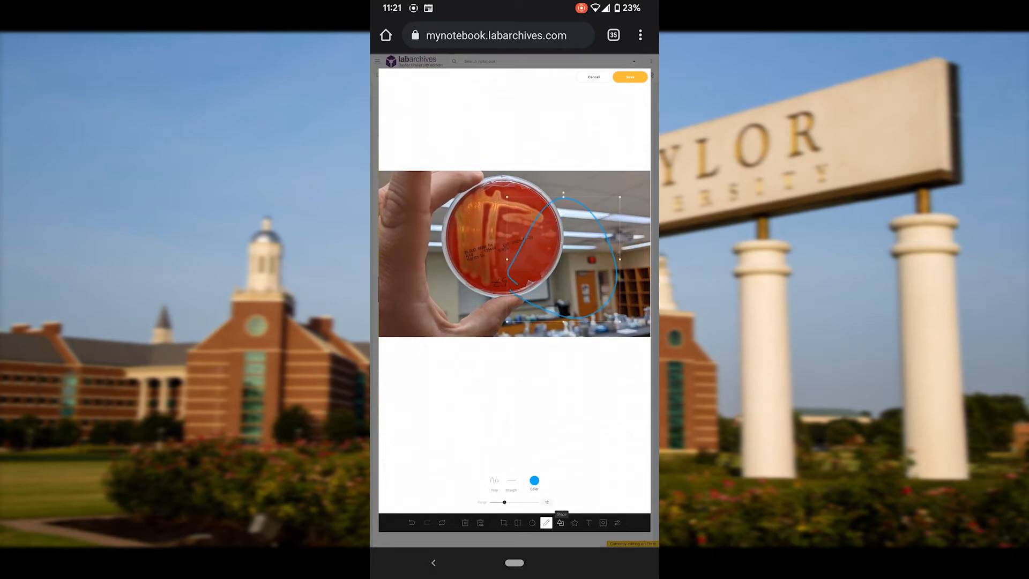
{"action": "left_click", "coordinate": [560, 522]}
{"action": "left_click_drag", "start_coordinate": [409, 262], "coordinate": [502, 323]}
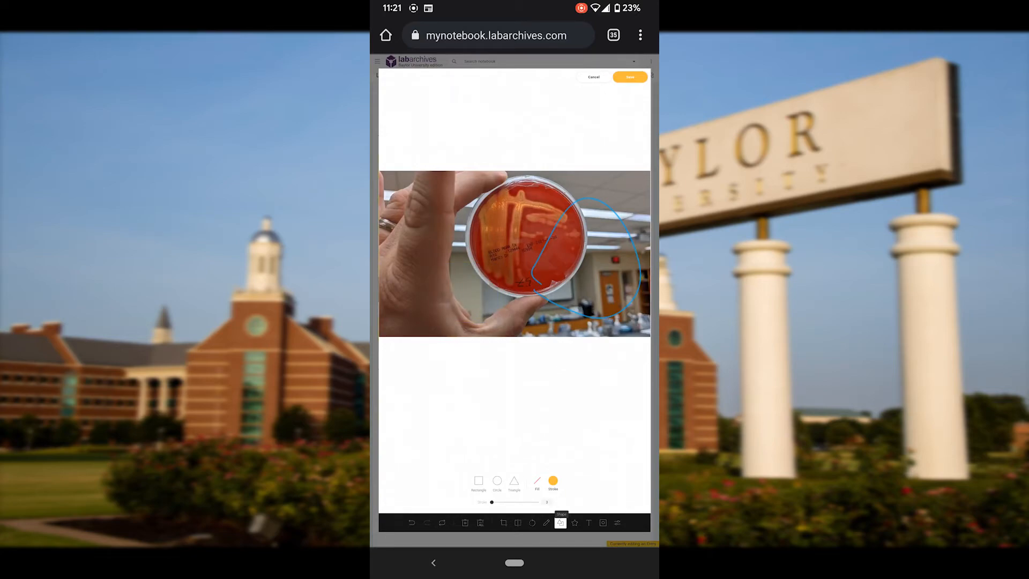
Draw a rectangle between the hand and the petri dish and fill it with pink.
{"action": "left_click", "coordinate": [479, 481]}
{"action": "left_click_drag", "start_coordinate": [434, 250], "coordinate": [498, 316]}
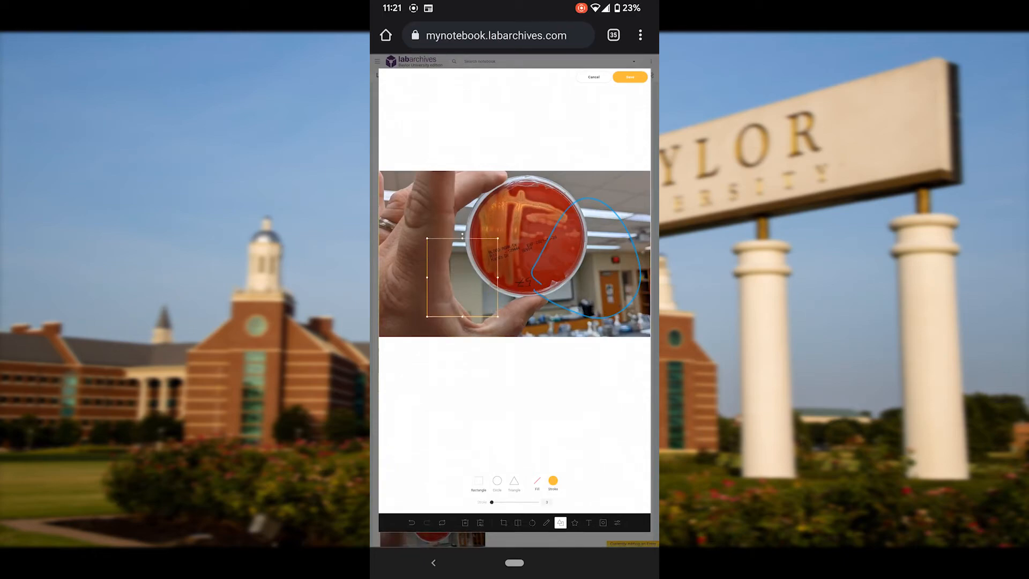
{"action": "left_click", "coordinate": [536, 481]}
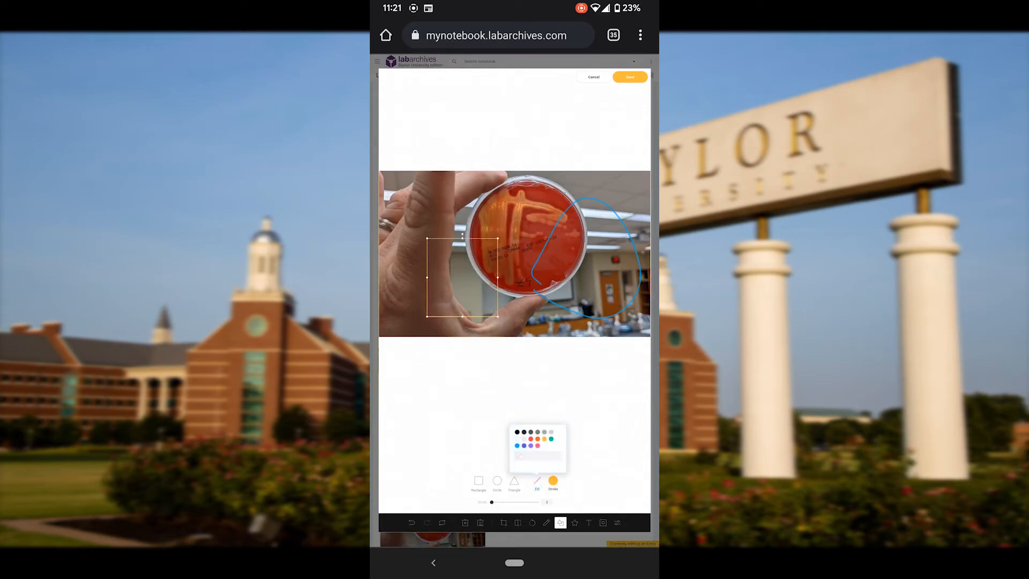
{"action": "left_click", "coordinate": [537, 446]}
Add a text annotation on the upper part of the petri dish and open it for editing.
{"action": "left_click", "coordinate": [588, 522]}
{"action": "left_click", "coordinate": [518, 215]}
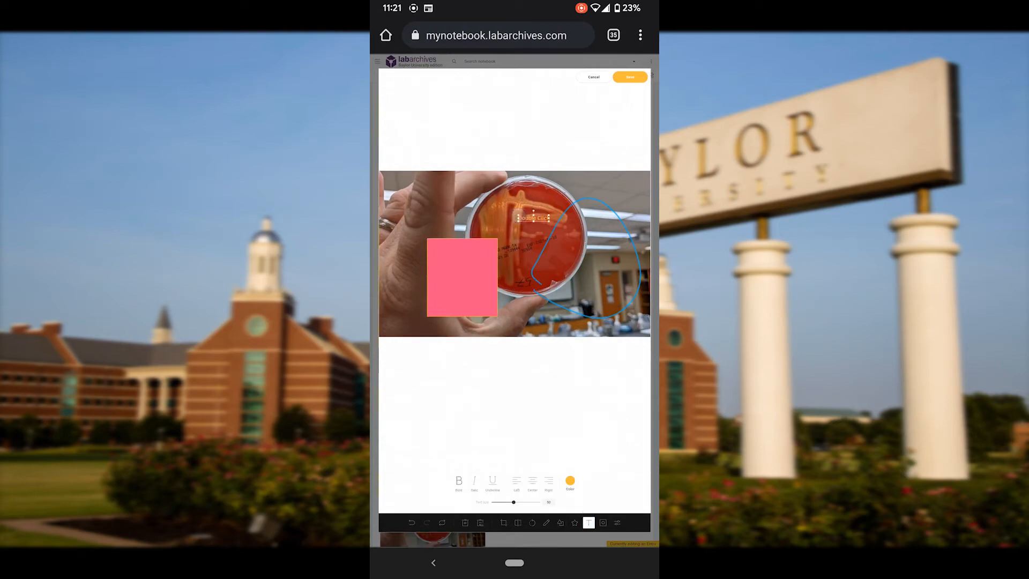
{"action": "double_click", "coordinate": [536, 222]}
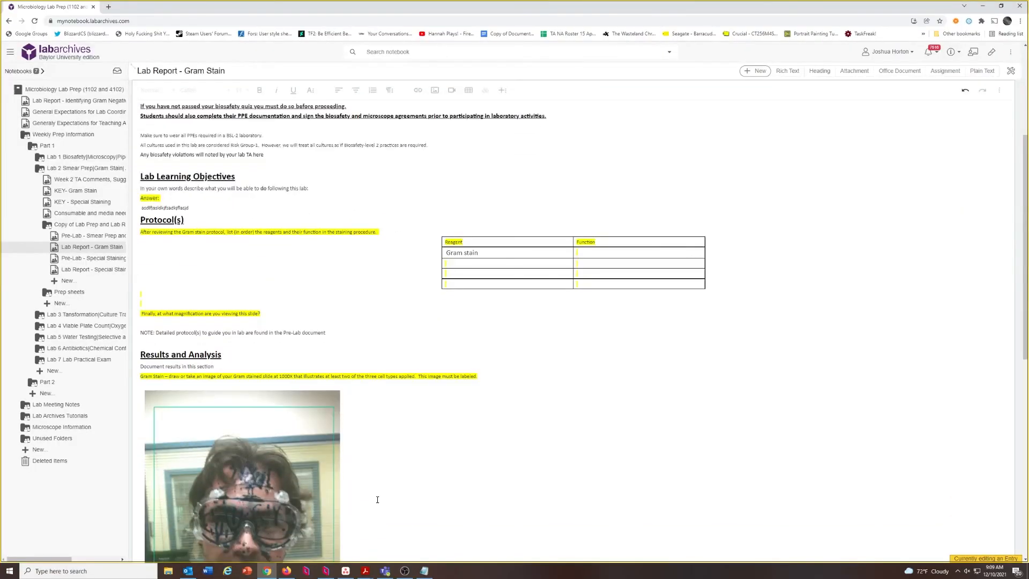
Look through the Gram Stain lab report on the computer, from the assignment description to the comprehension questions and the inserted image.
{"action": "scroll", "coordinate": [350, 496], "scroll_direction": "down", "scroll_amount": 1}
{"action": "scroll", "coordinate": [386, 461], "scroll_direction": "up", "scroll_amount": 5}
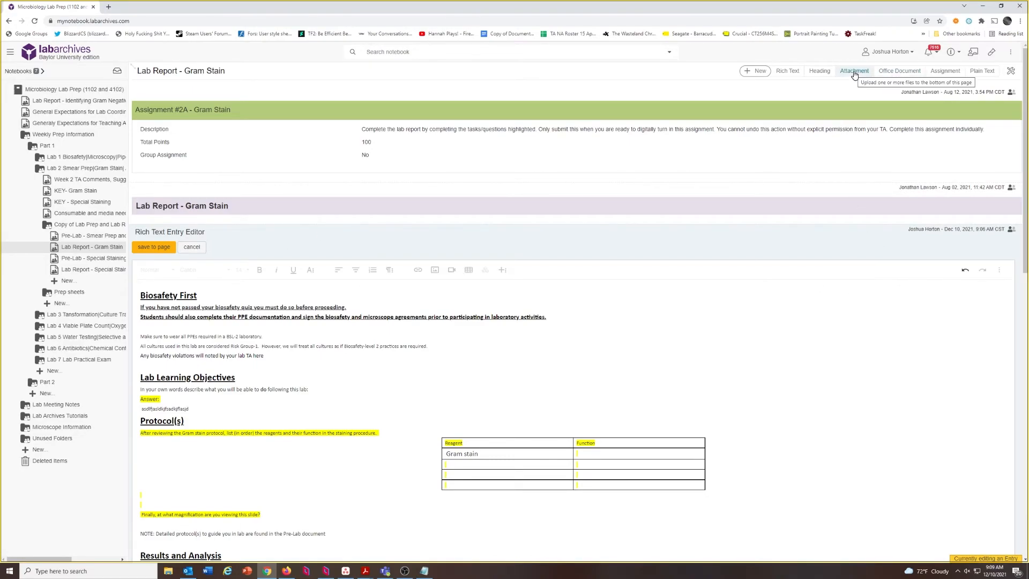
{"action": "scroll", "coordinate": [681, 368], "scroll_direction": "down", "scroll_amount": 12}
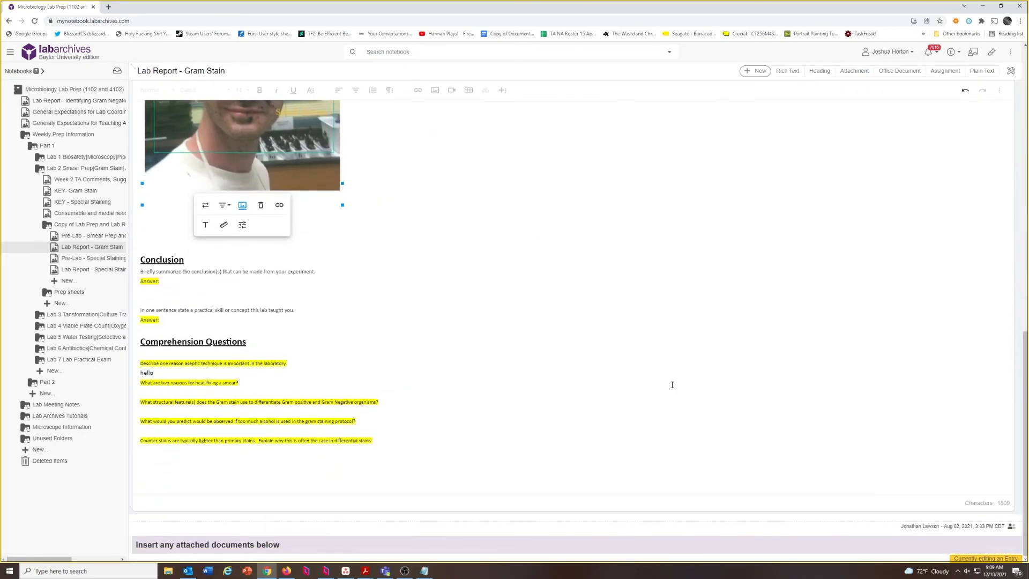
{"action": "scroll", "coordinate": [424, 333], "scroll_direction": "up", "scroll_amount": 10}
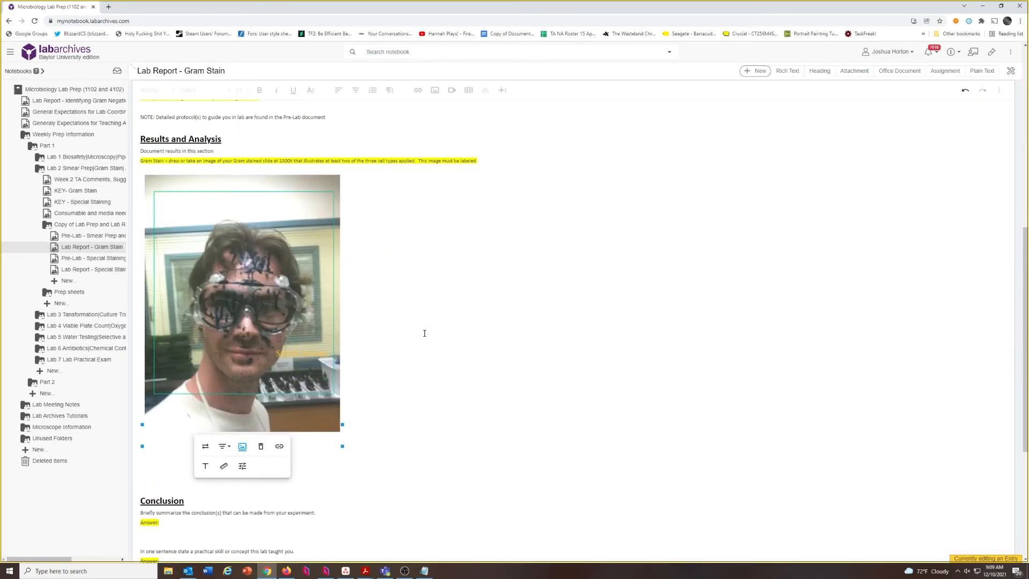
{"action": "scroll", "coordinate": [427, 338], "scroll_direction": "down", "scroll_amount": 3}
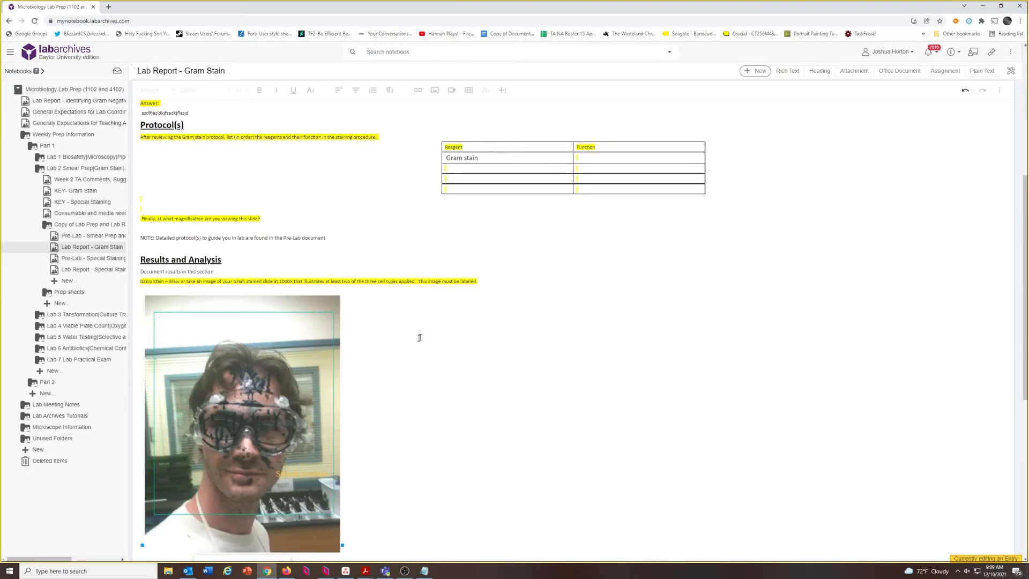
{"action": "scroll", "coordinate": [343, 386], "scroll_direction": "down", "scroll_amount": 3}
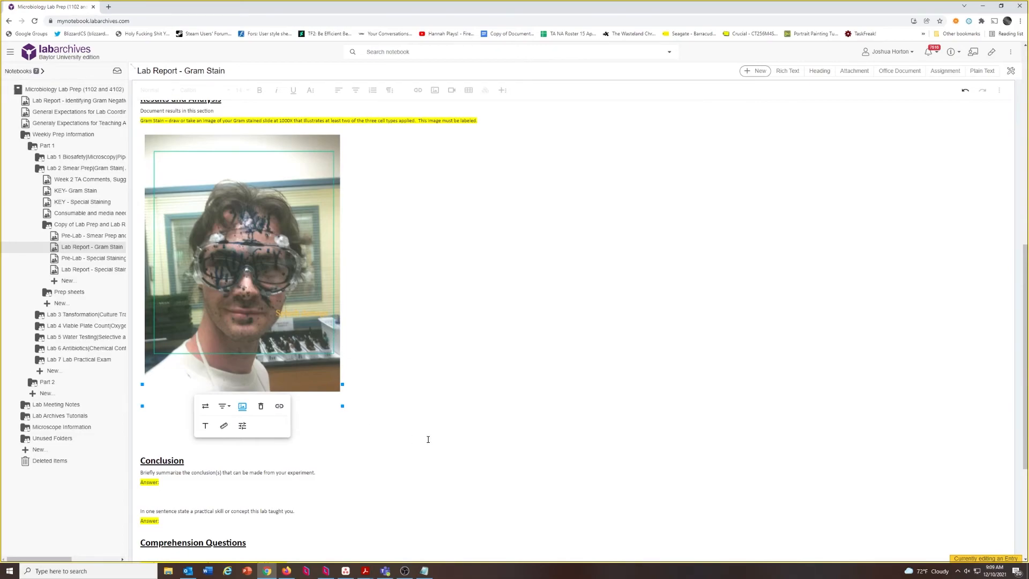
Save the edited Gram Stain lab report entry to the page and check its annotated, captioned image.
{"action": "scroll", "coordinate": [209, 258], "scroll_direction": "up", "scroll_amount": 6}
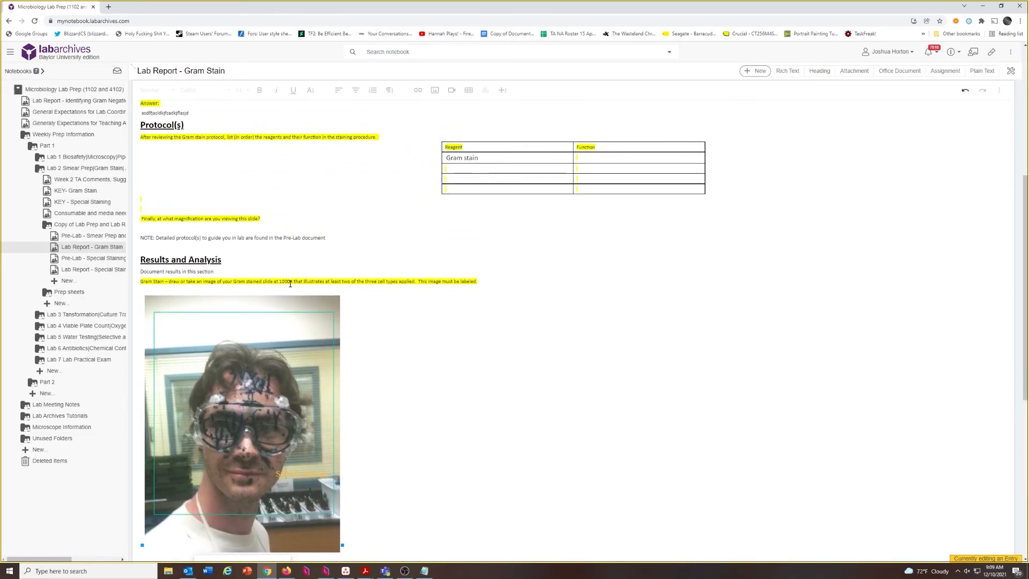
{"action": "left_click", "coordinate": [161, 113]}
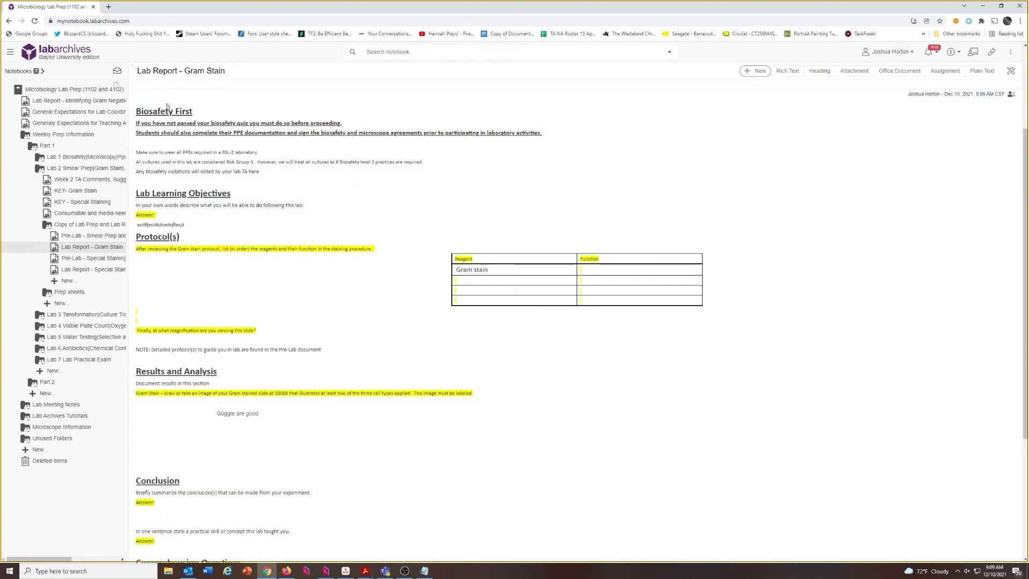
{"action": "scroll", "coordinate": [474, 545], "scroll_direction": "down", "scroll_amount": 3}
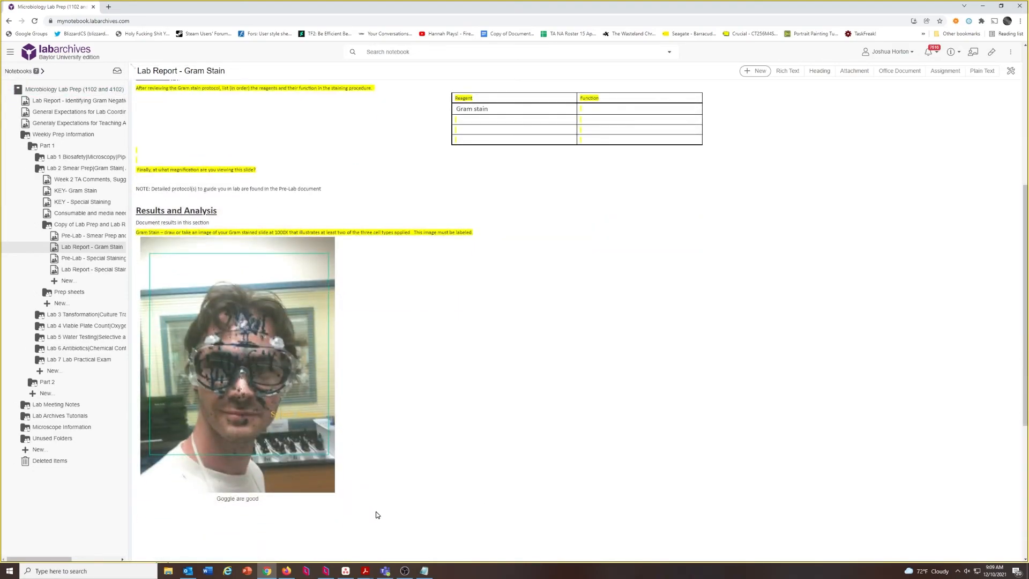
Switch to Notepad to read the instructions for saving iPhone photos as JPG instead of HEIC, and minimize it.
{"action": "left_click", "coordinate": [424, 574]}
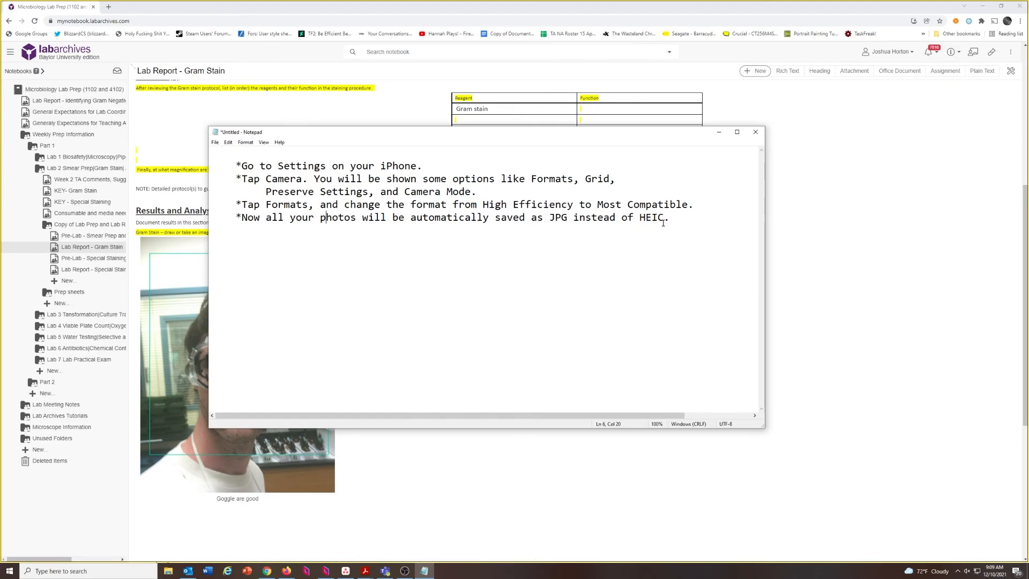
{"action": "left_click", "coordinate": [719, 132]}
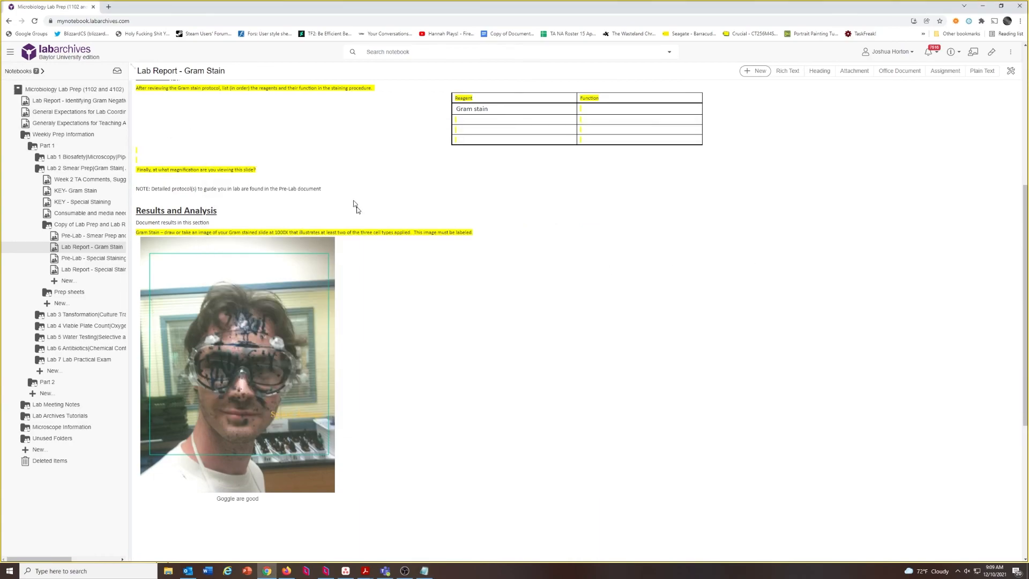